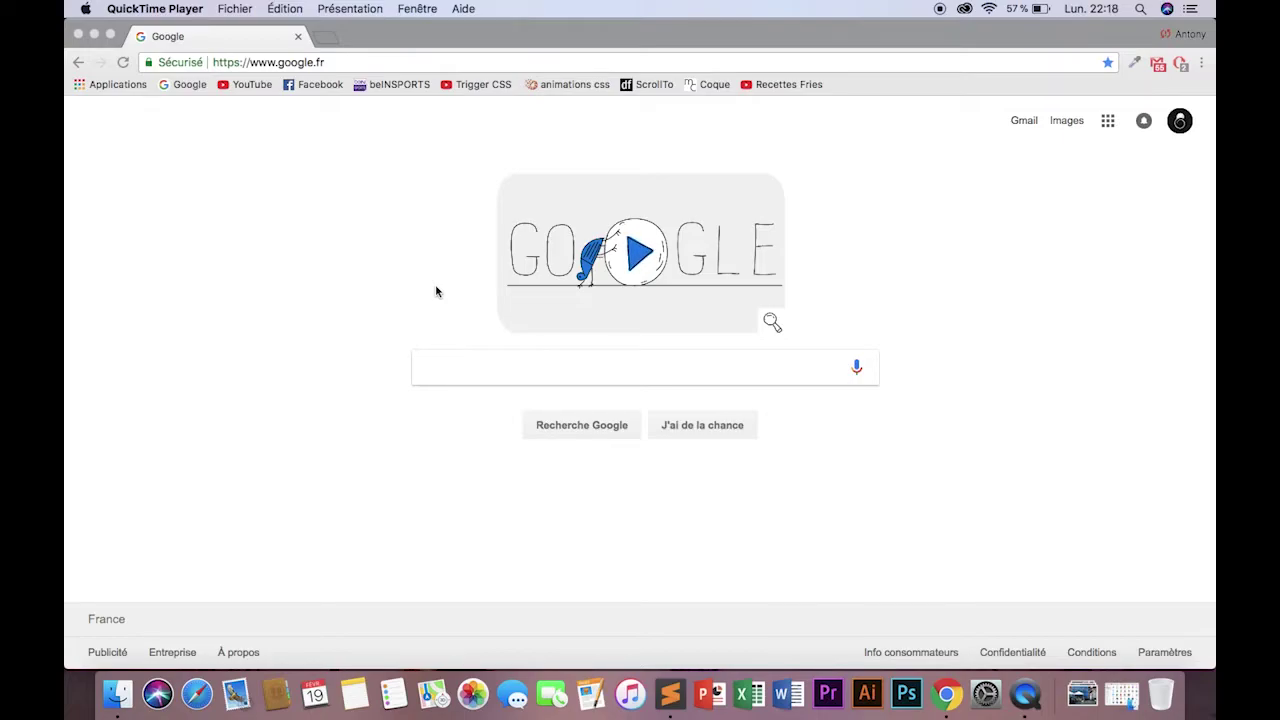
Search Google for 'wordpress'.
click(449, 377)
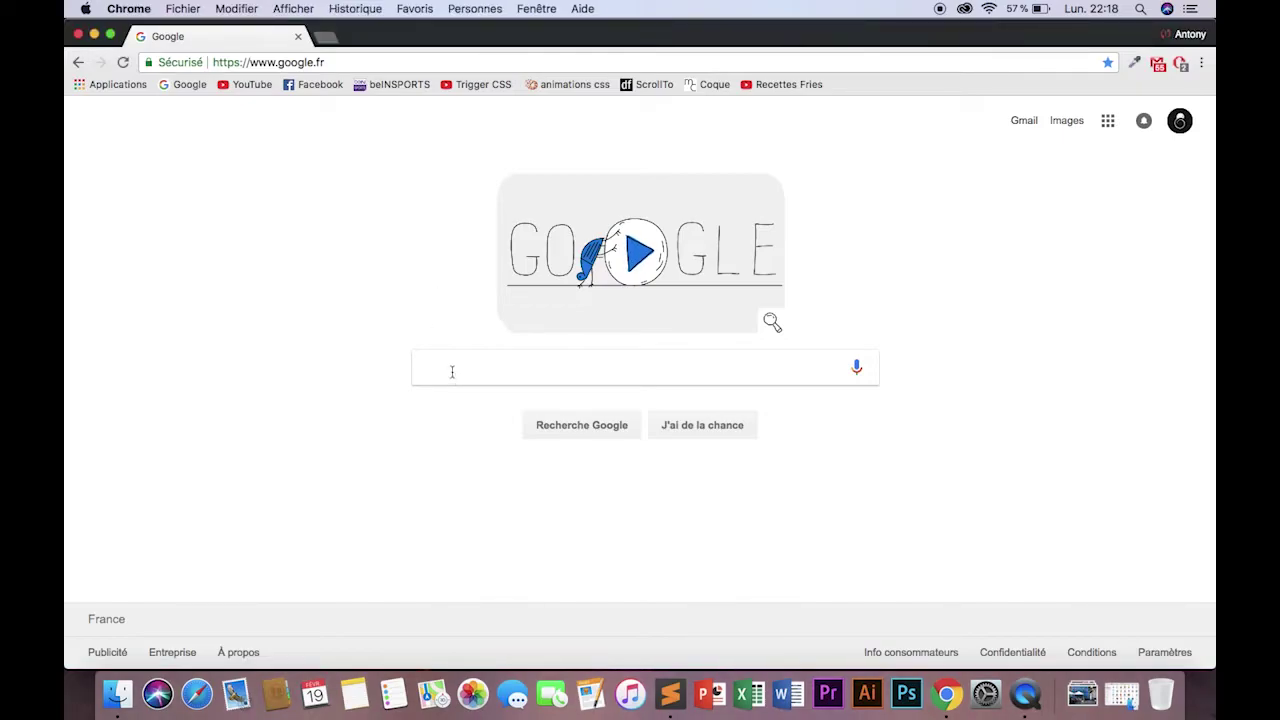
text(wordpres)
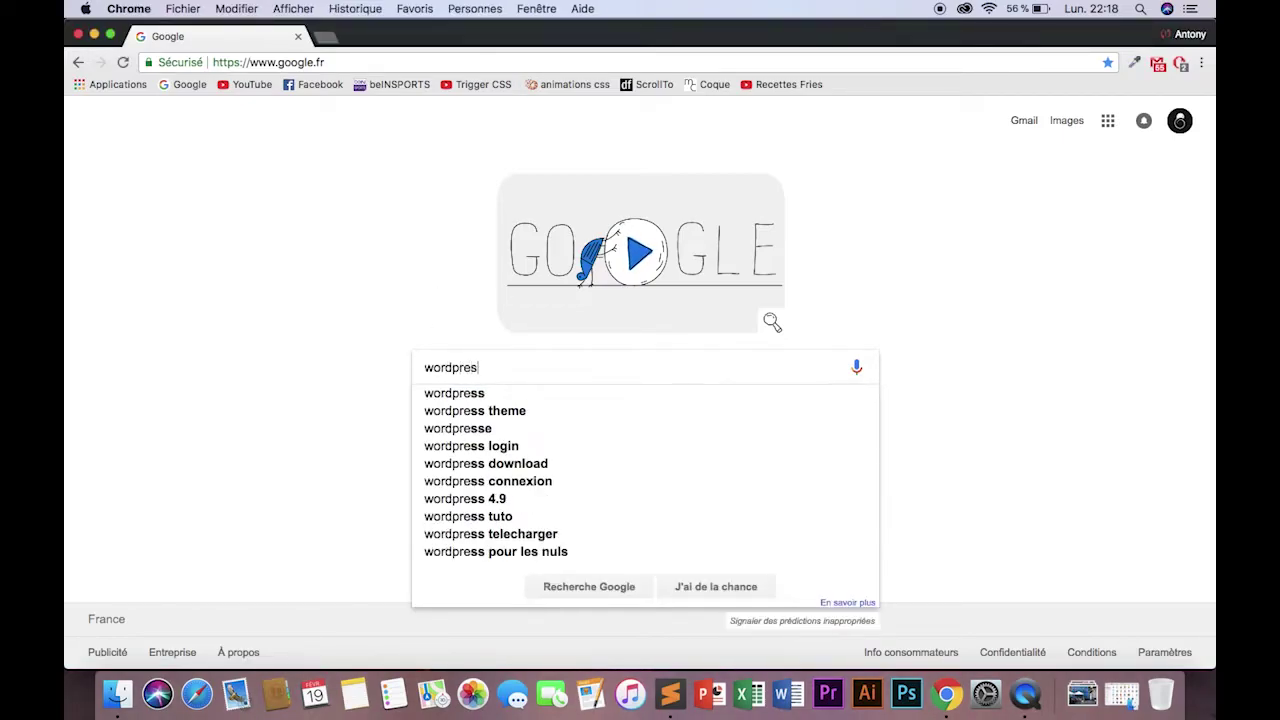
text(s)
key(Return)
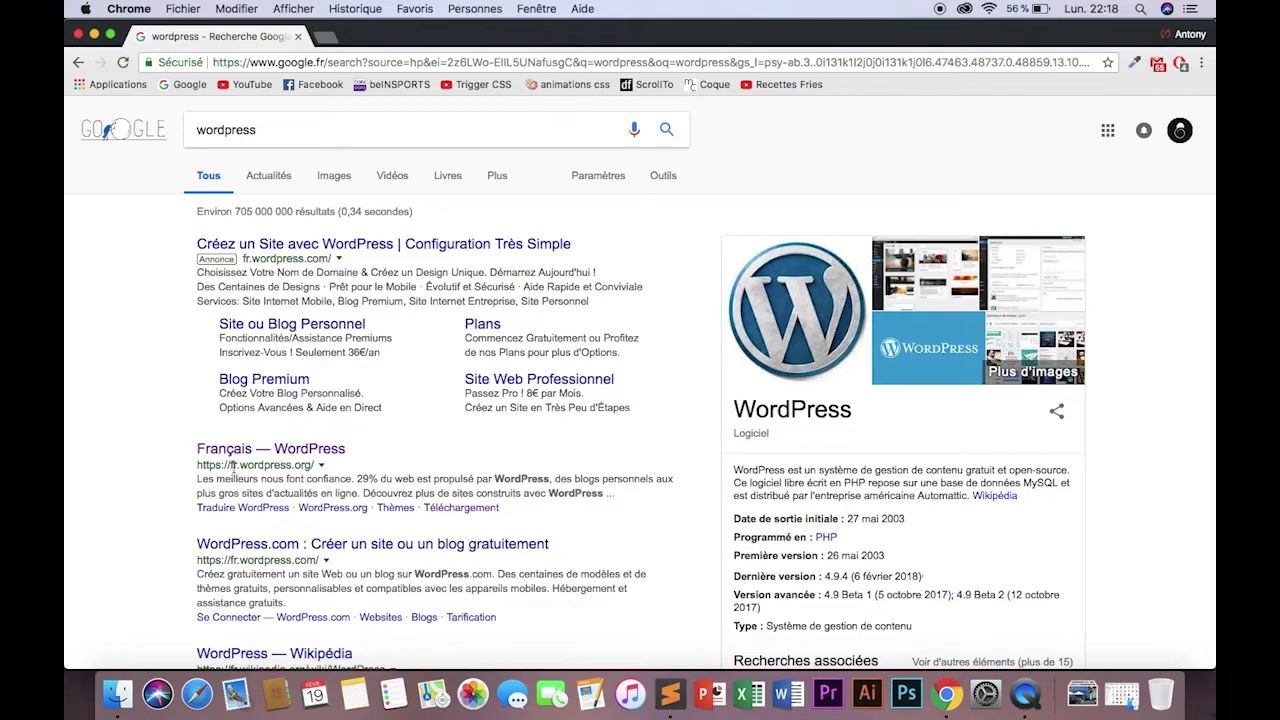
Download the WordPress 4.9.4 zip from fr.wordpress.org and narrow the browser window.
click(282, 447)
click(948, 186)
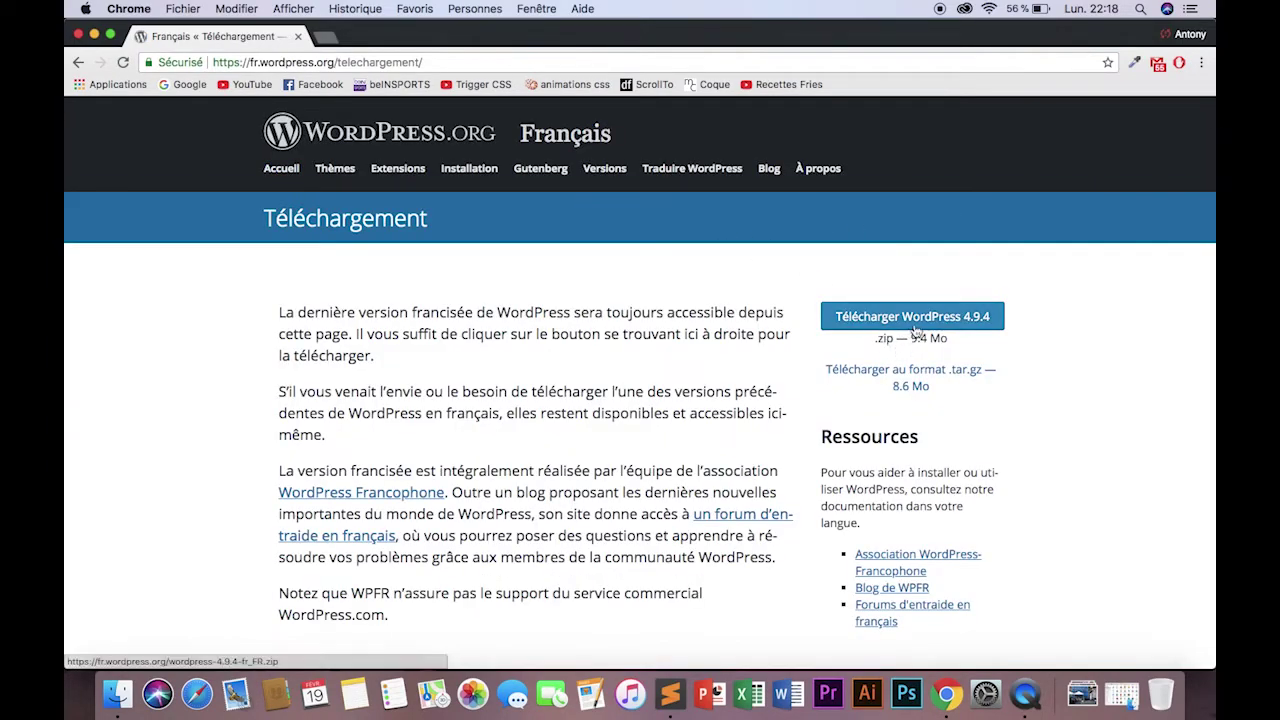
click(945, 317)
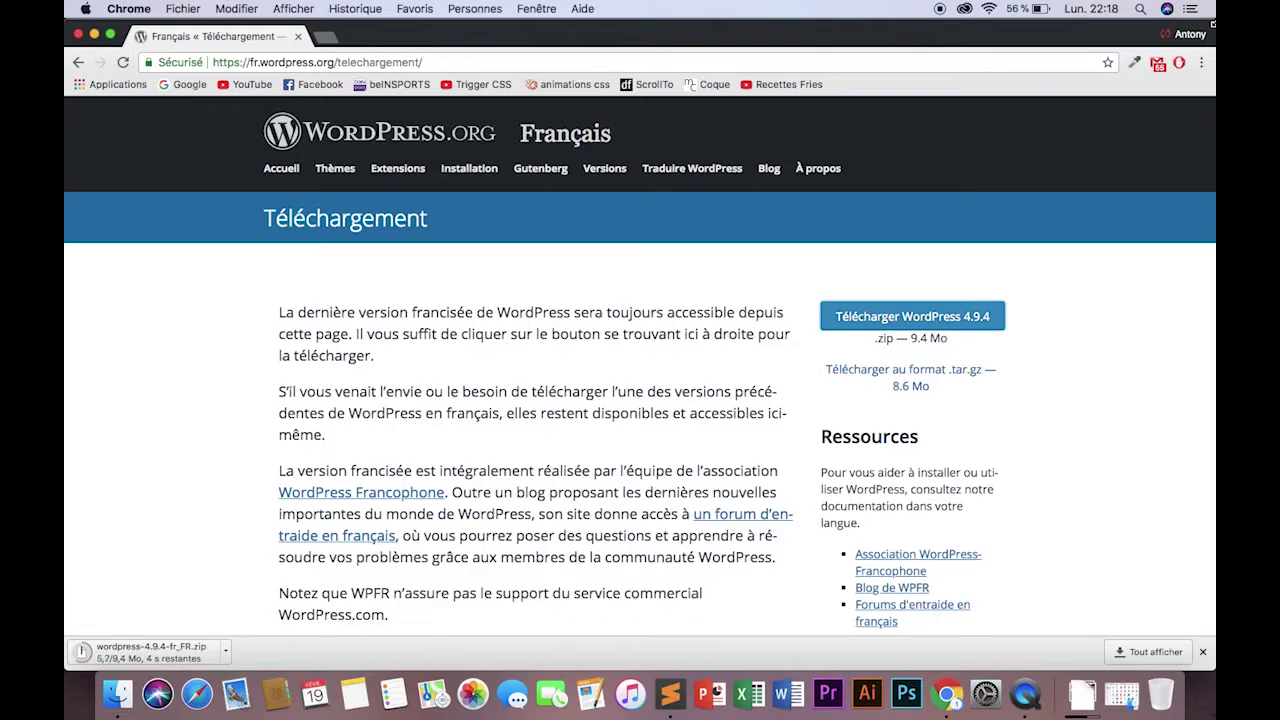
drag(1212, 20, 1033, 20)
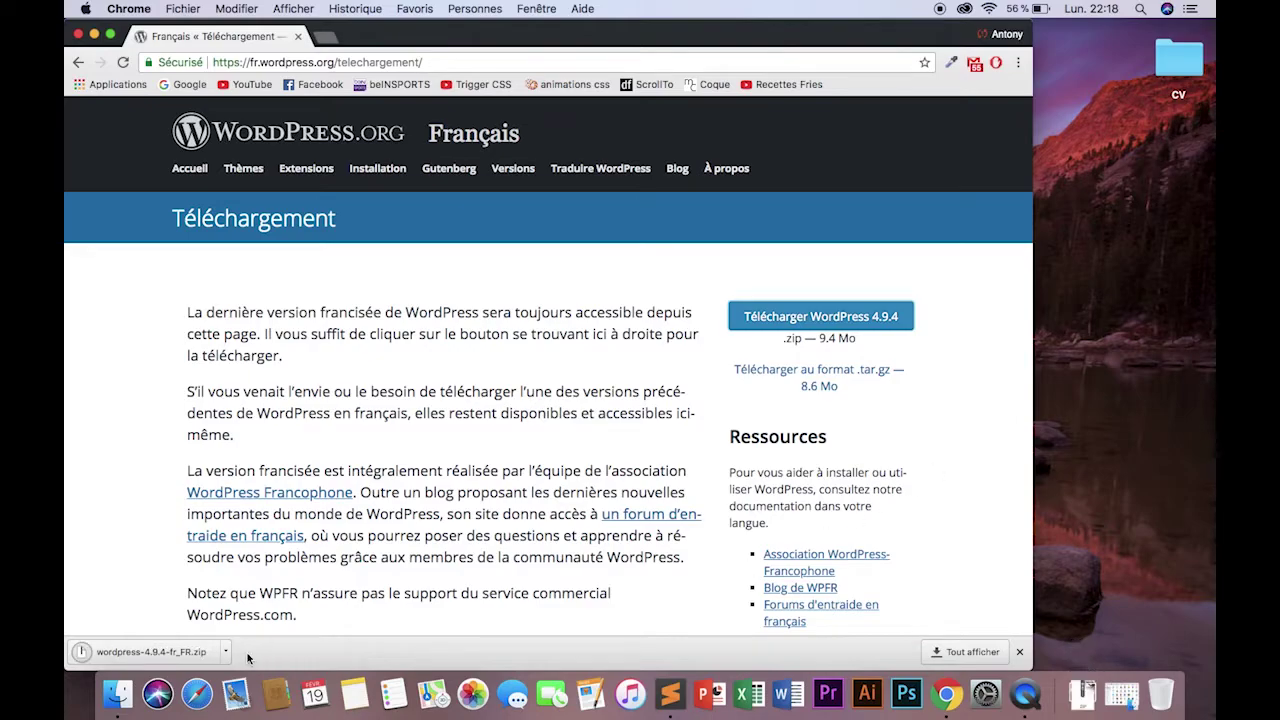
Unzip wordpress-4.9.4-fr_FR.zip and place the extracted wordpress folder on the desktop.
click(179, 652)
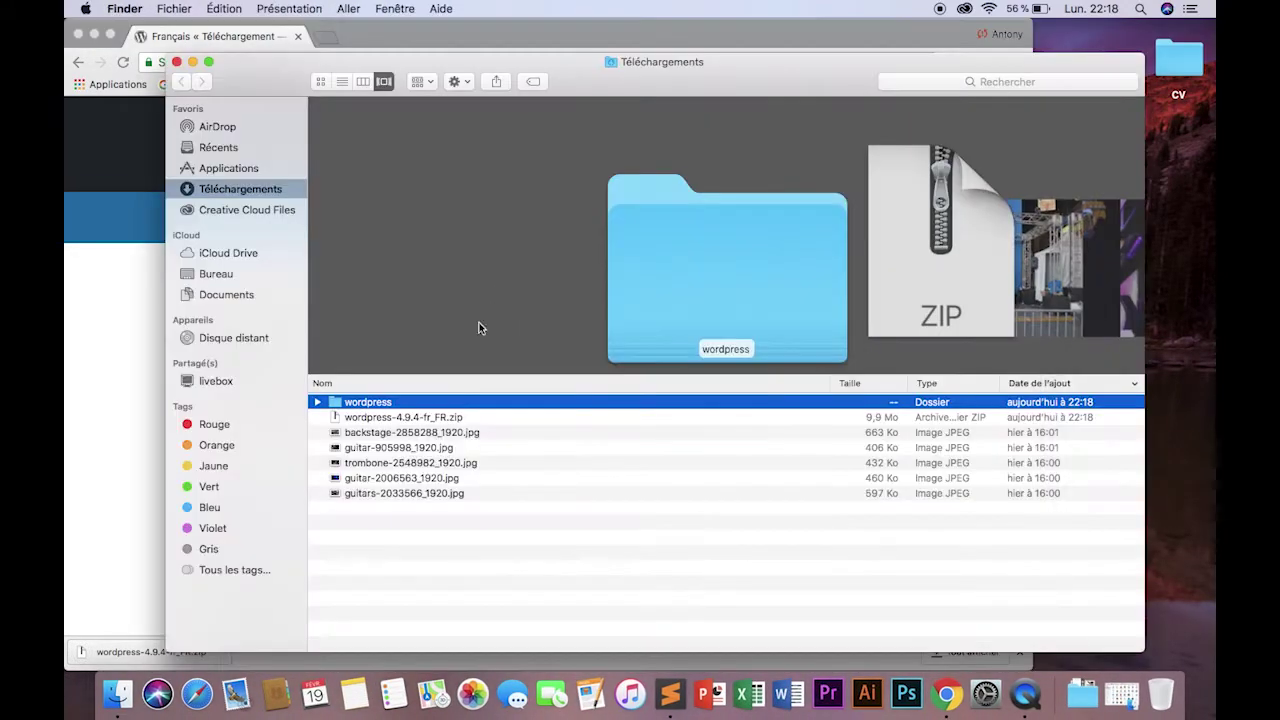
drag(430, 405, 1190, 183)
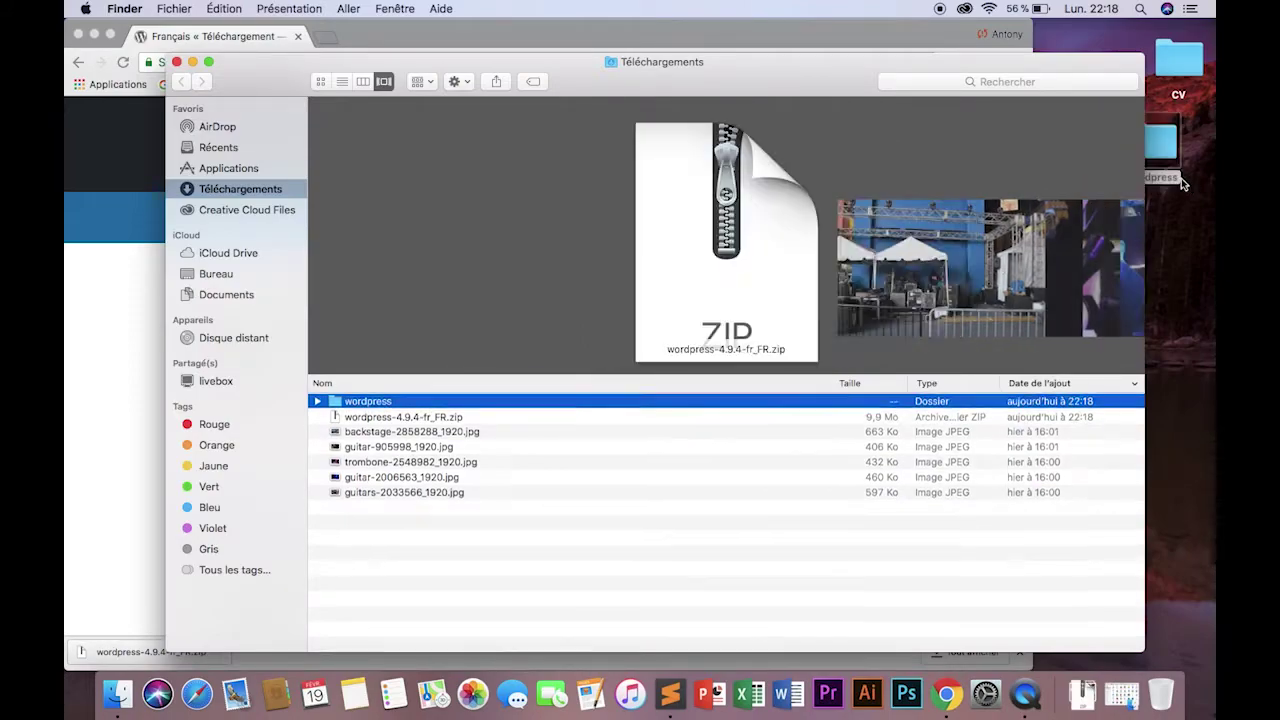
click(176, 62)
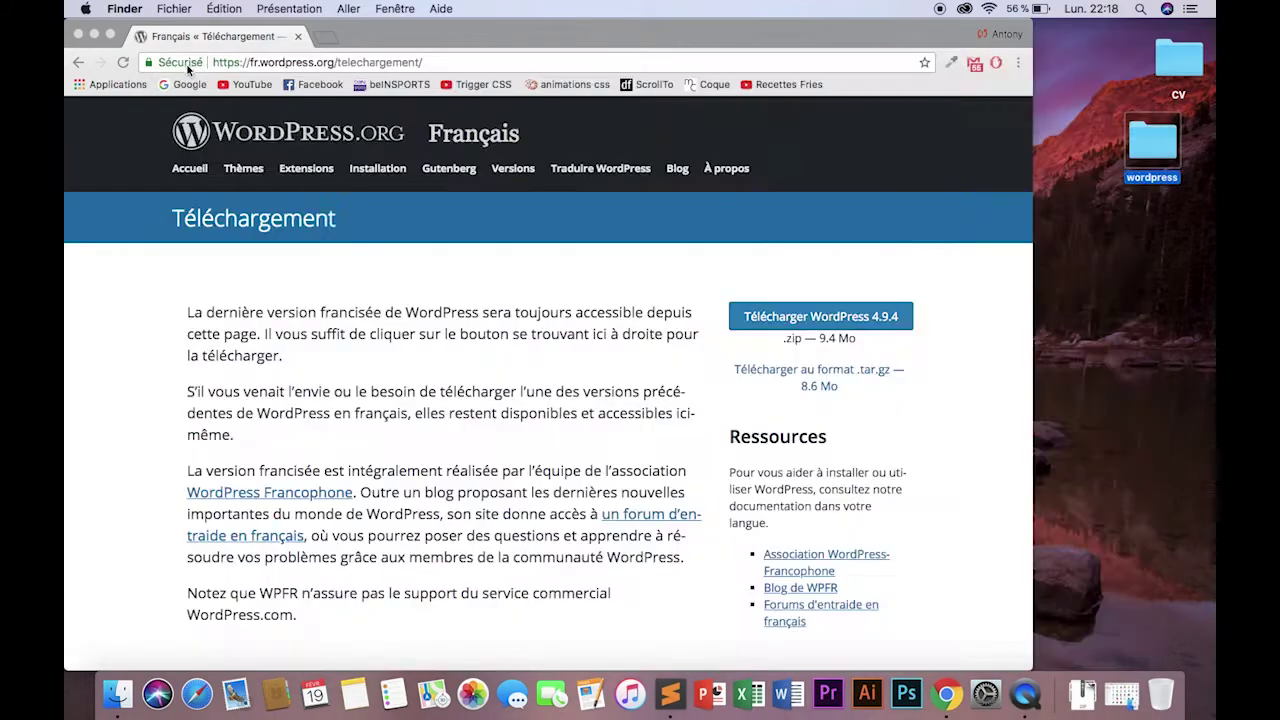
drag(1148, 138, 1162, 143)
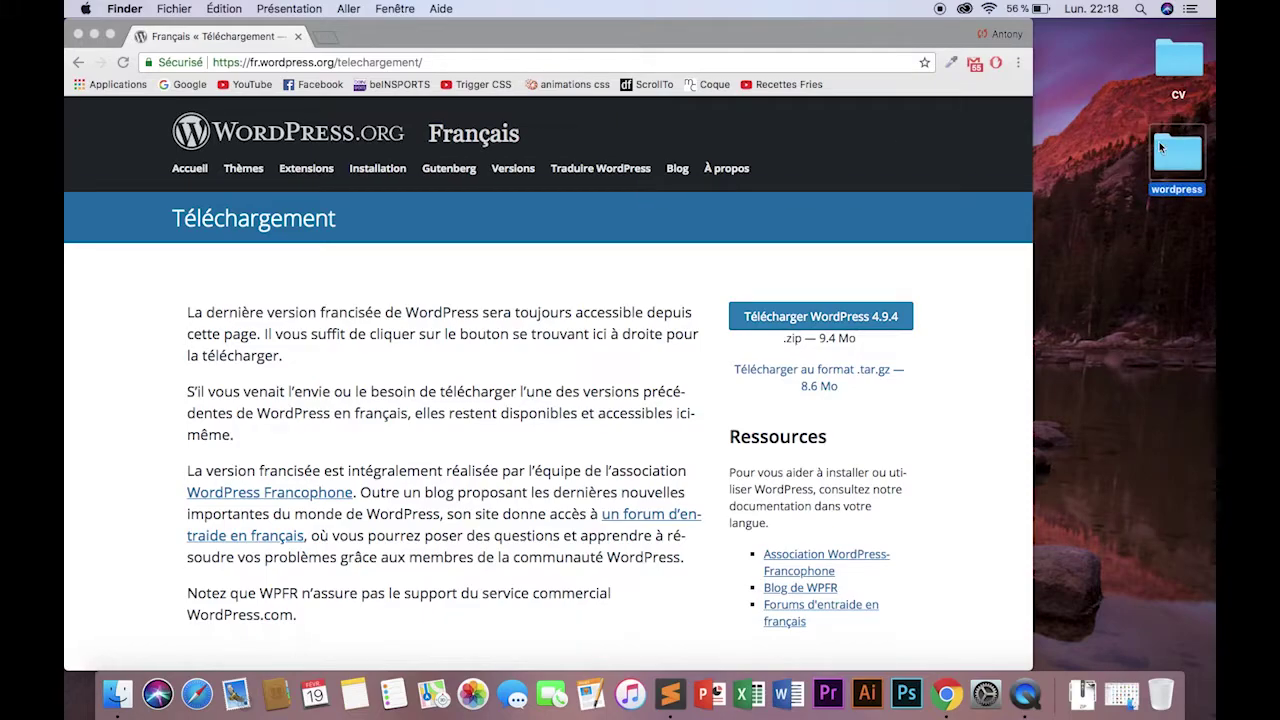
click(673, 62)
Search Google for 'mamp', open mamp.info/en and scroll to the MAMP and MAMP PRO downloads.
click(180, 85)
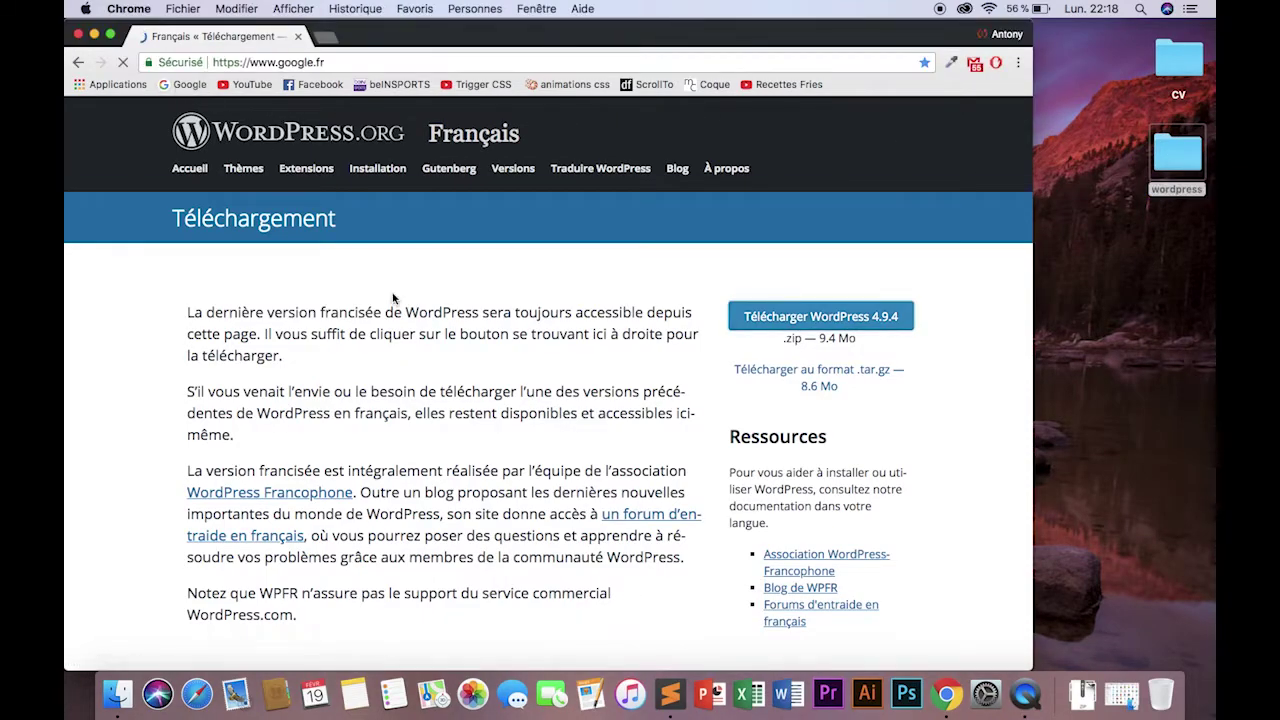
text(mamp)
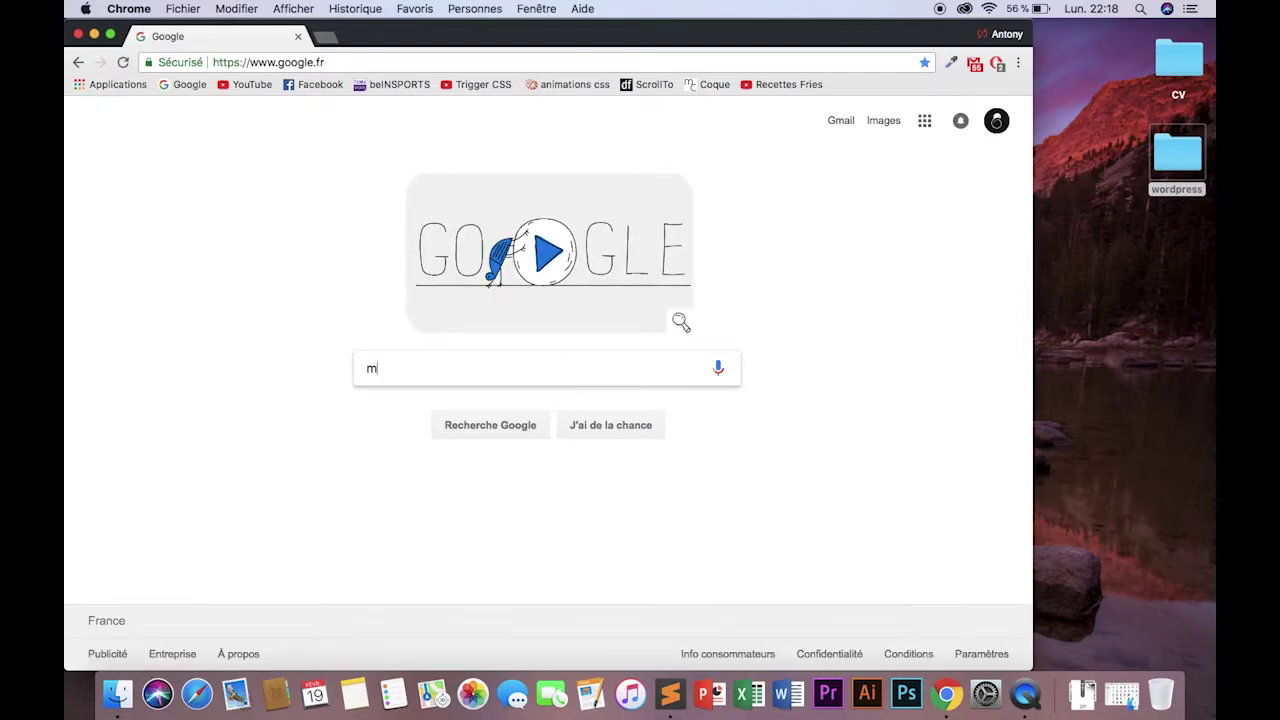
key(Return)
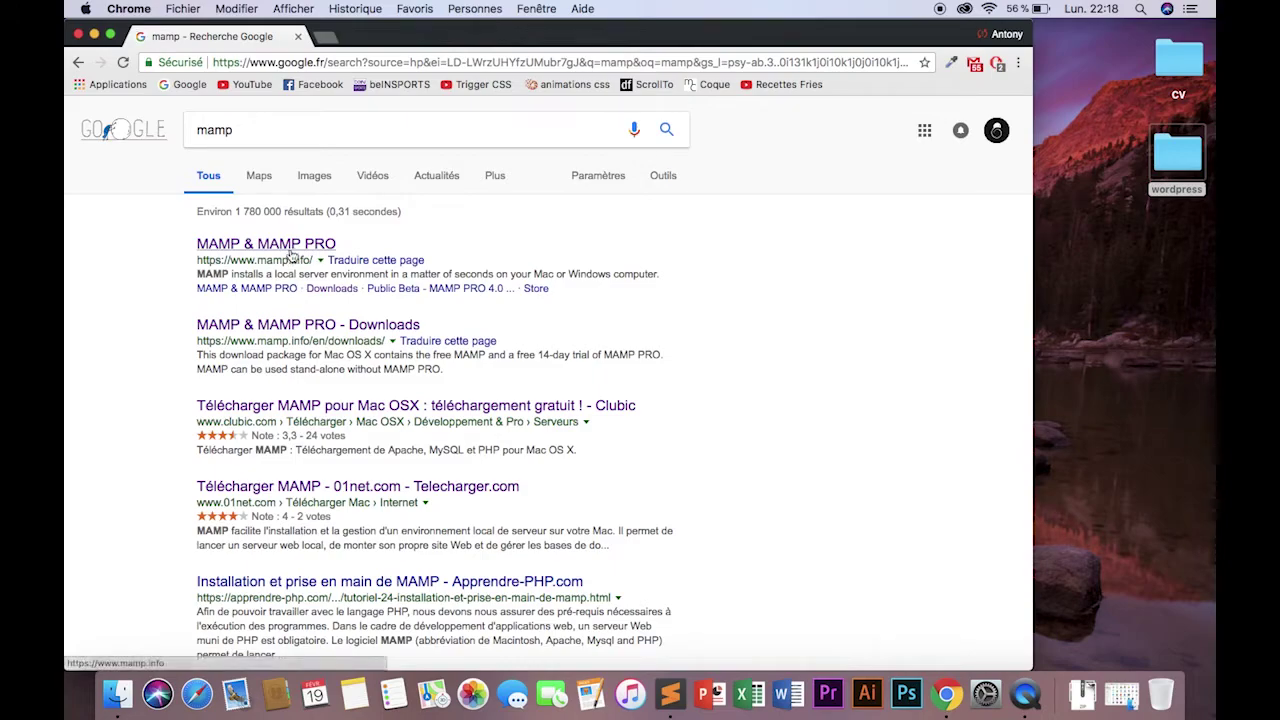
click(291, 250)
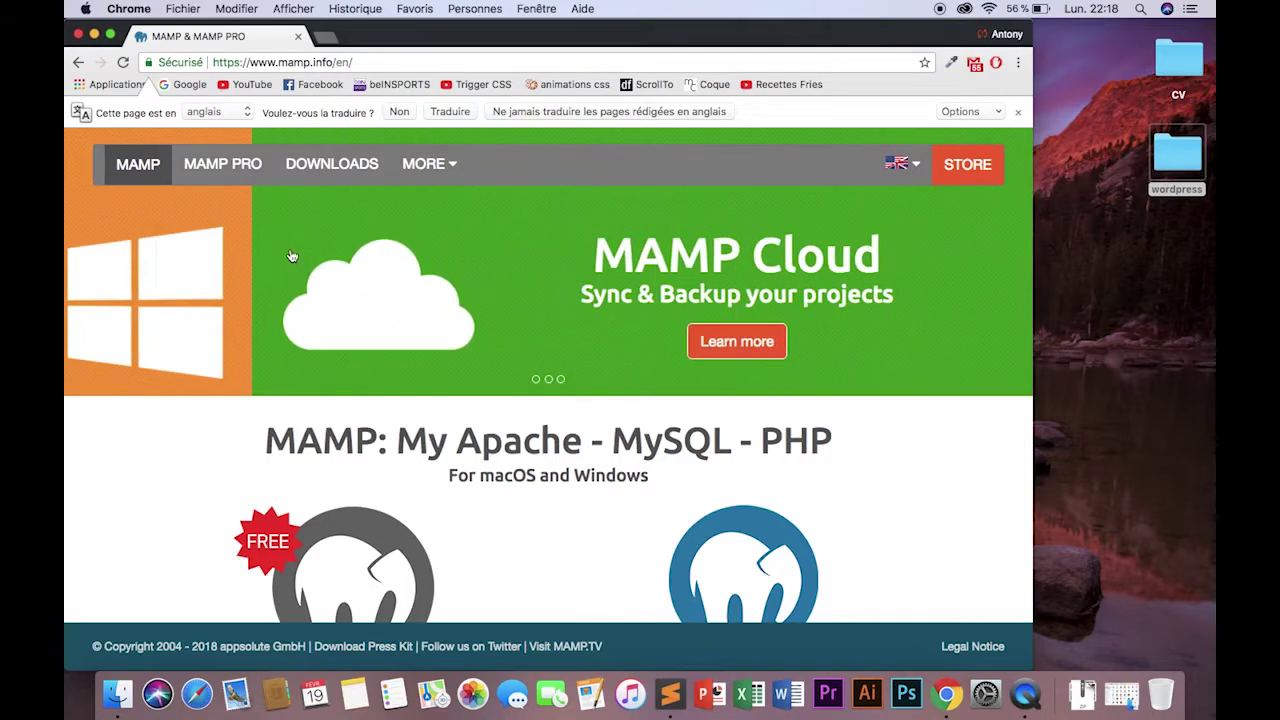
scroll(291, 256, down, 1)
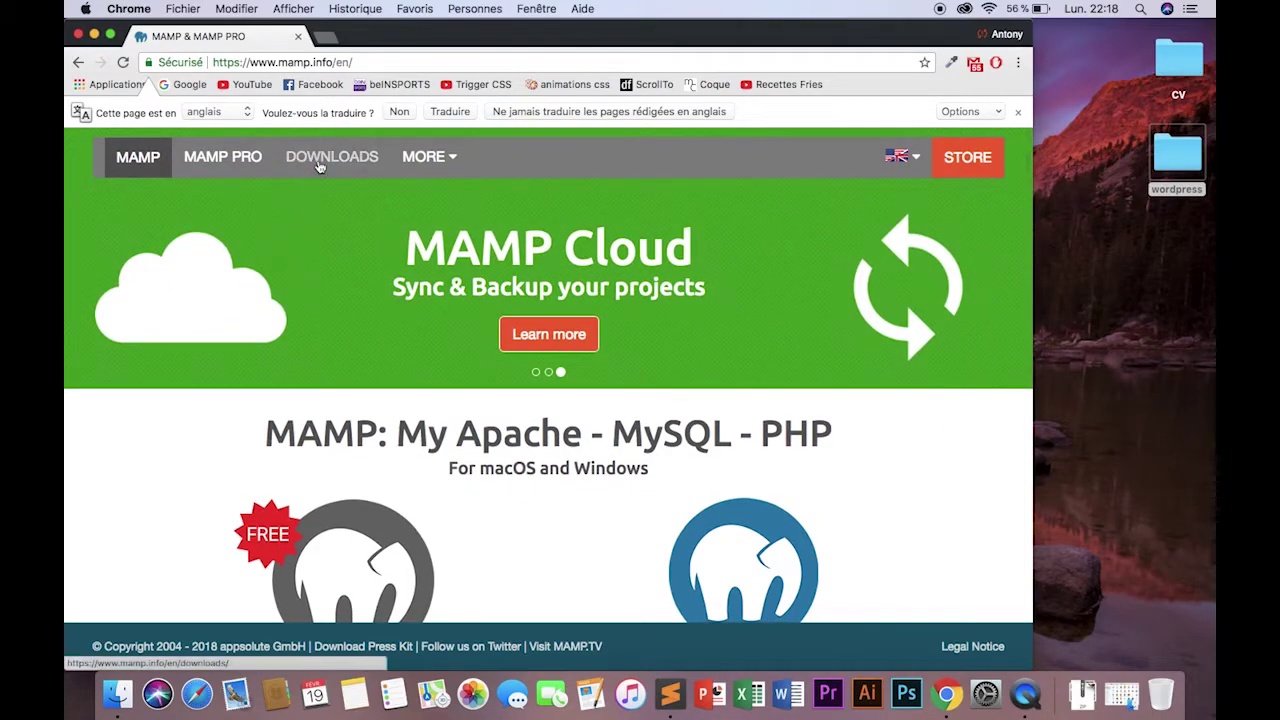
scroll(347, 273, down, 3)
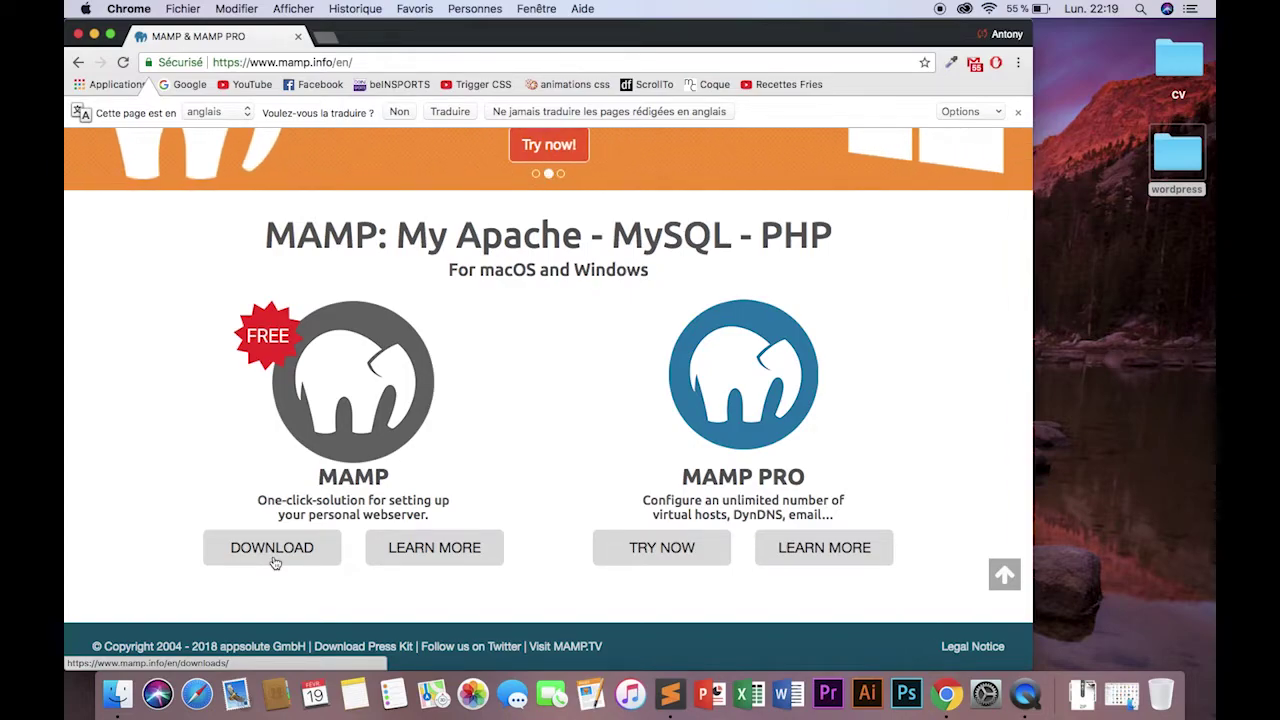
Move the desktop wordpress folder into Applications/MAMP/htdocs, confirming the move out of iCloud Drive.
click(94, 35)
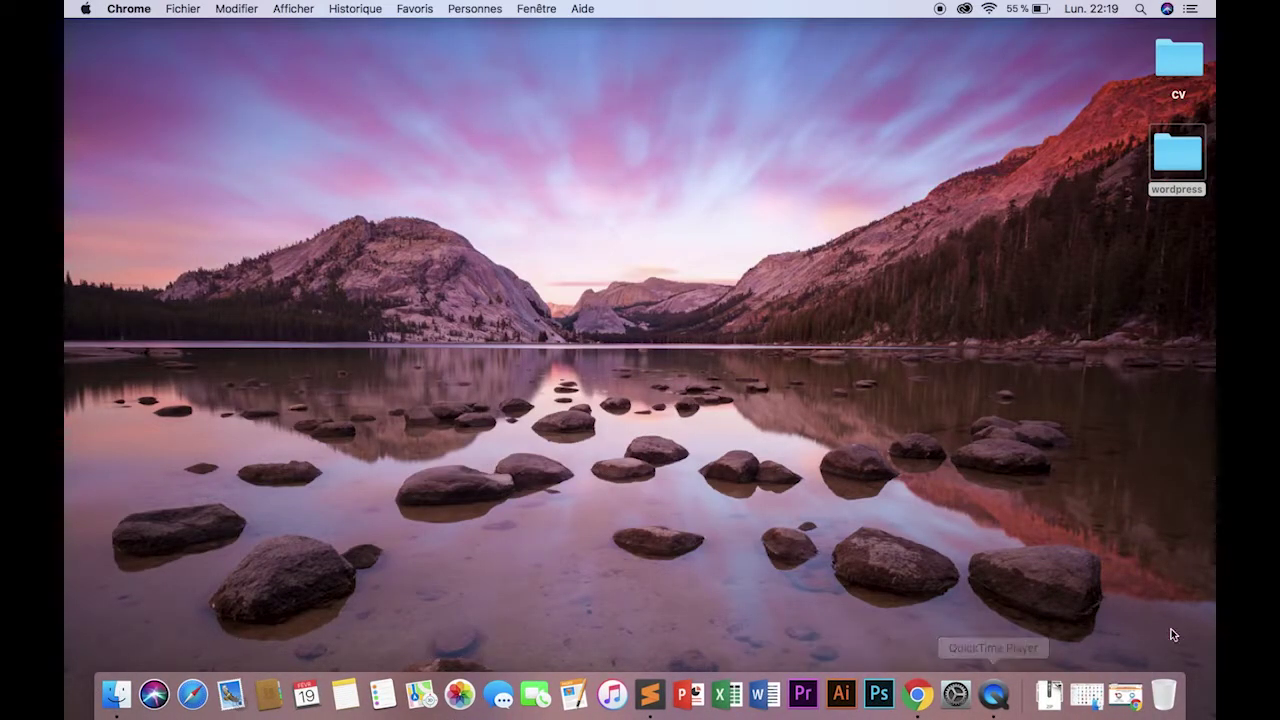
click(1094, 692)
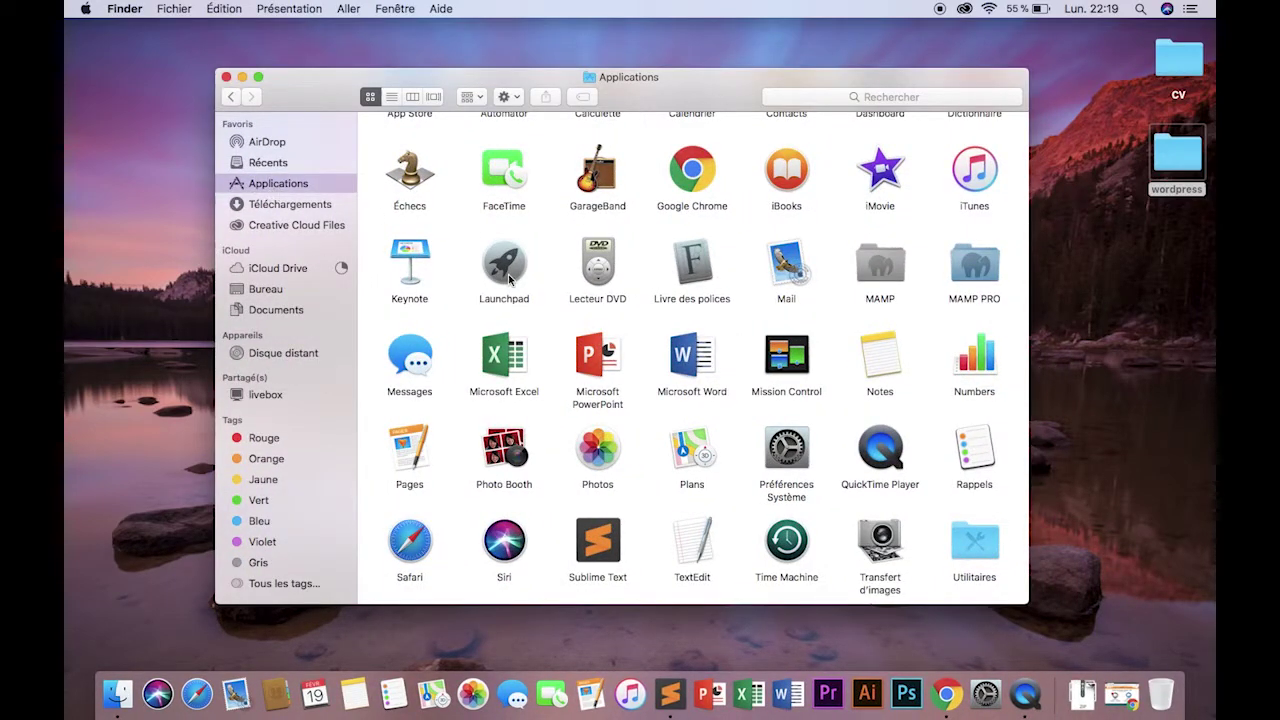
double_click(880, 265)
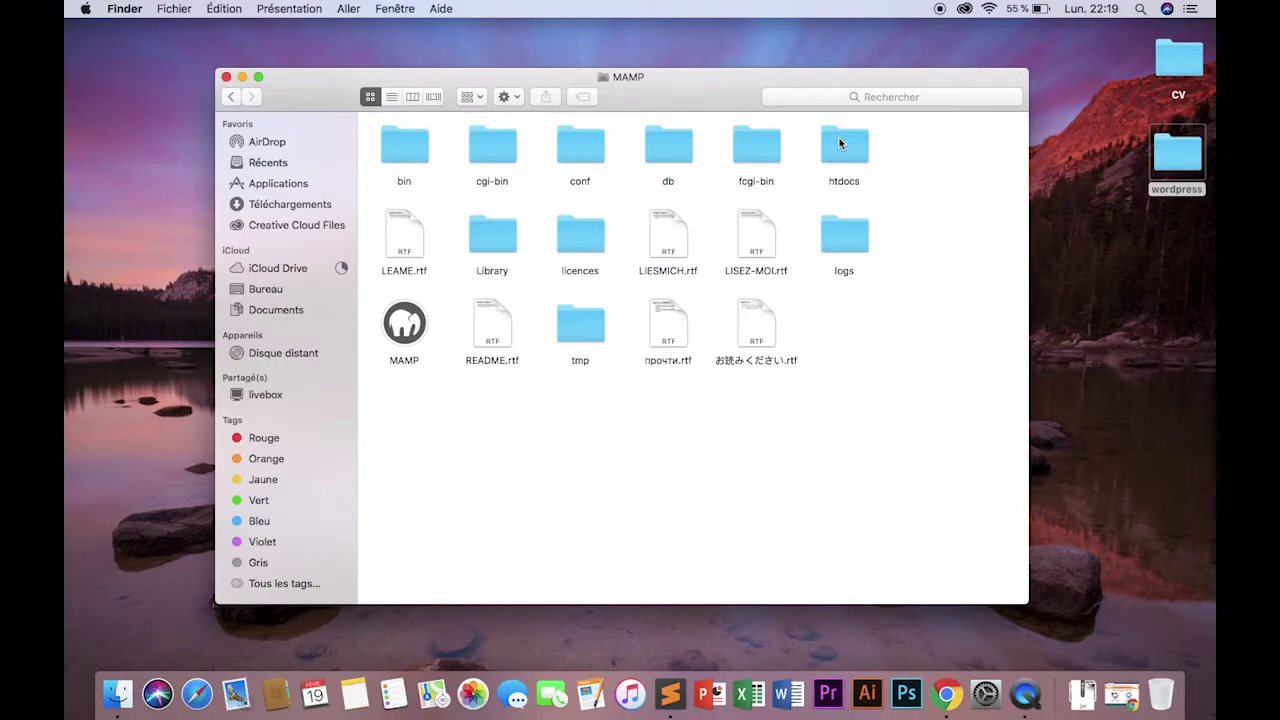
double_click(840, 144)
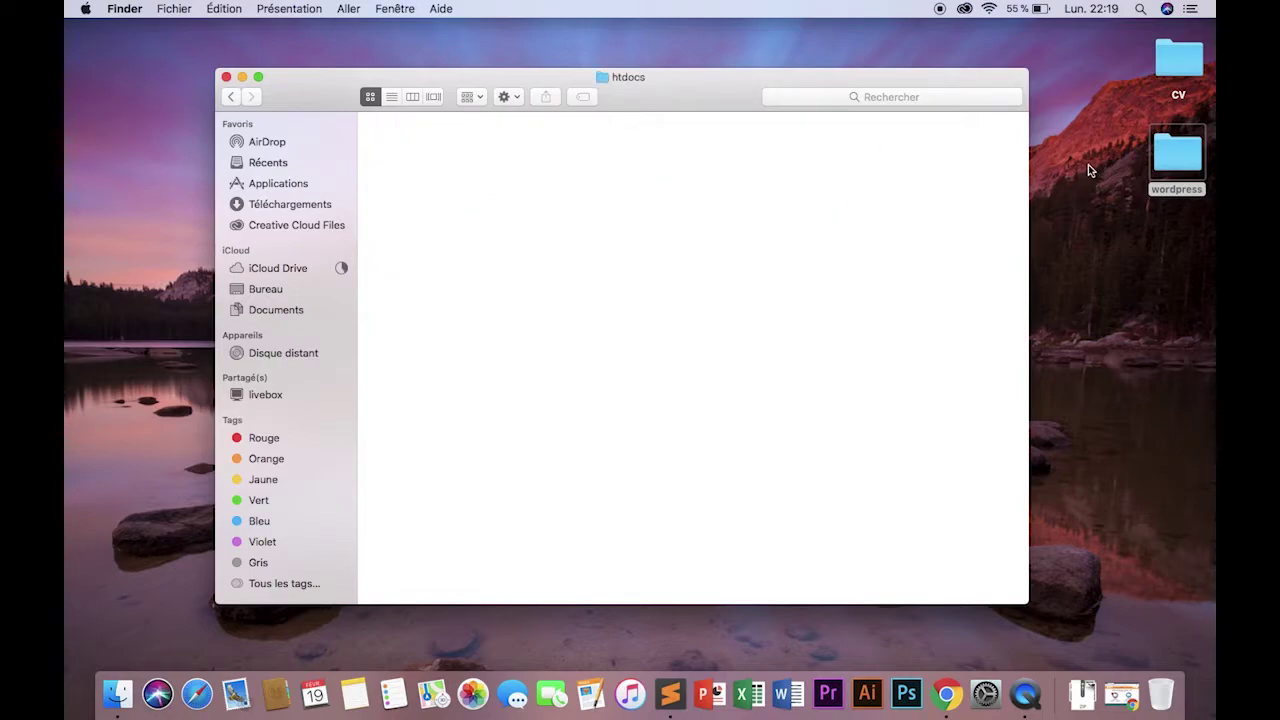
drag(1173, 155, 414, 153)
click(773, 272)
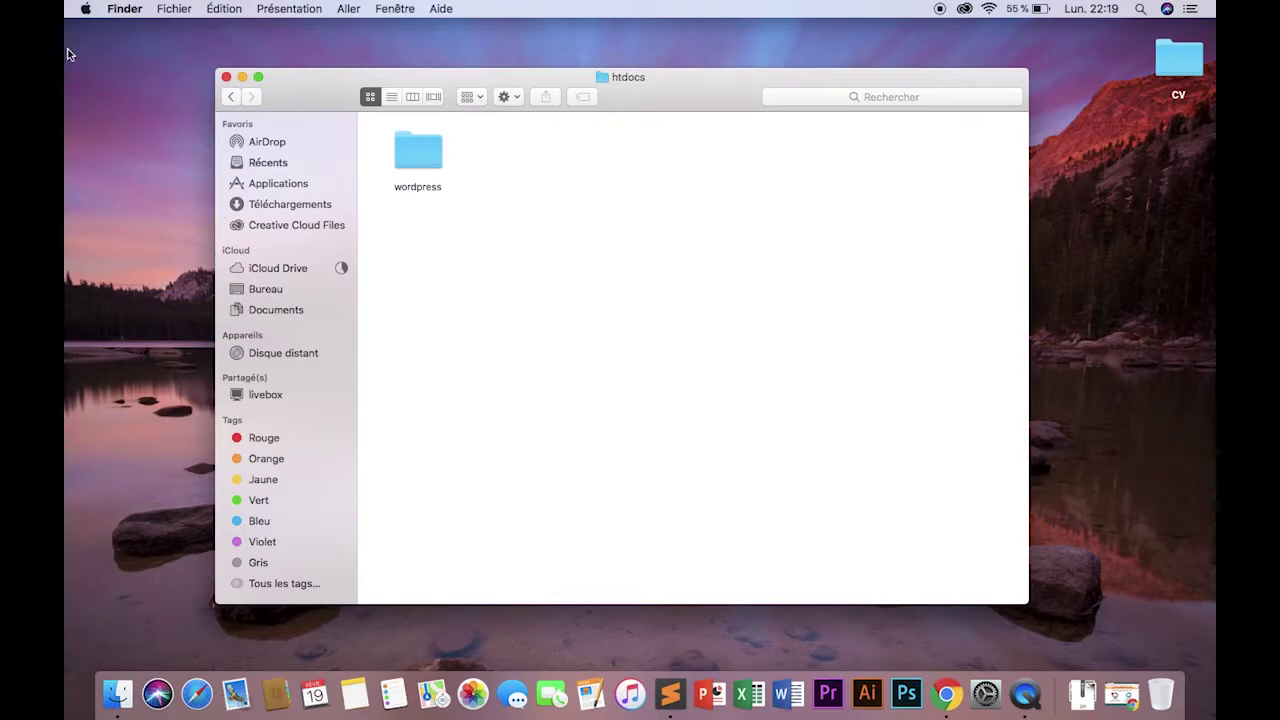
Launch the free MAMP from Launchpad and start its Apache and MySQL servers.
key(F4)
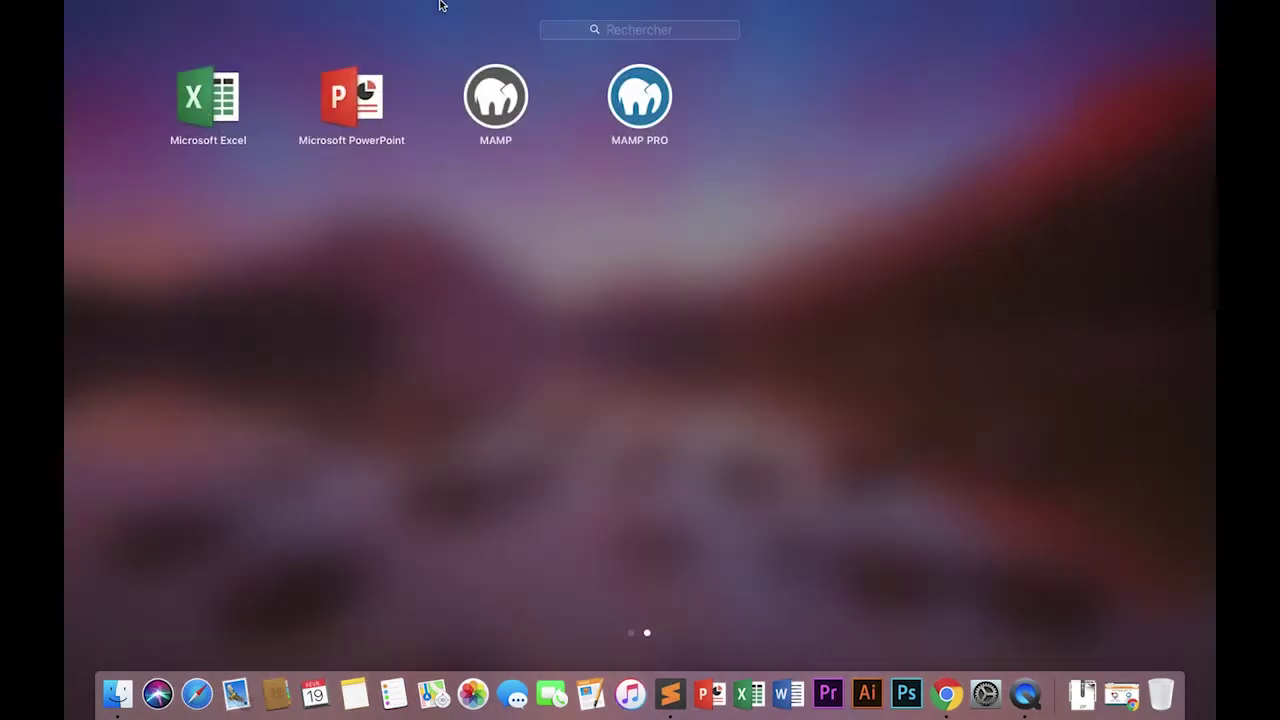
click(496, 96)
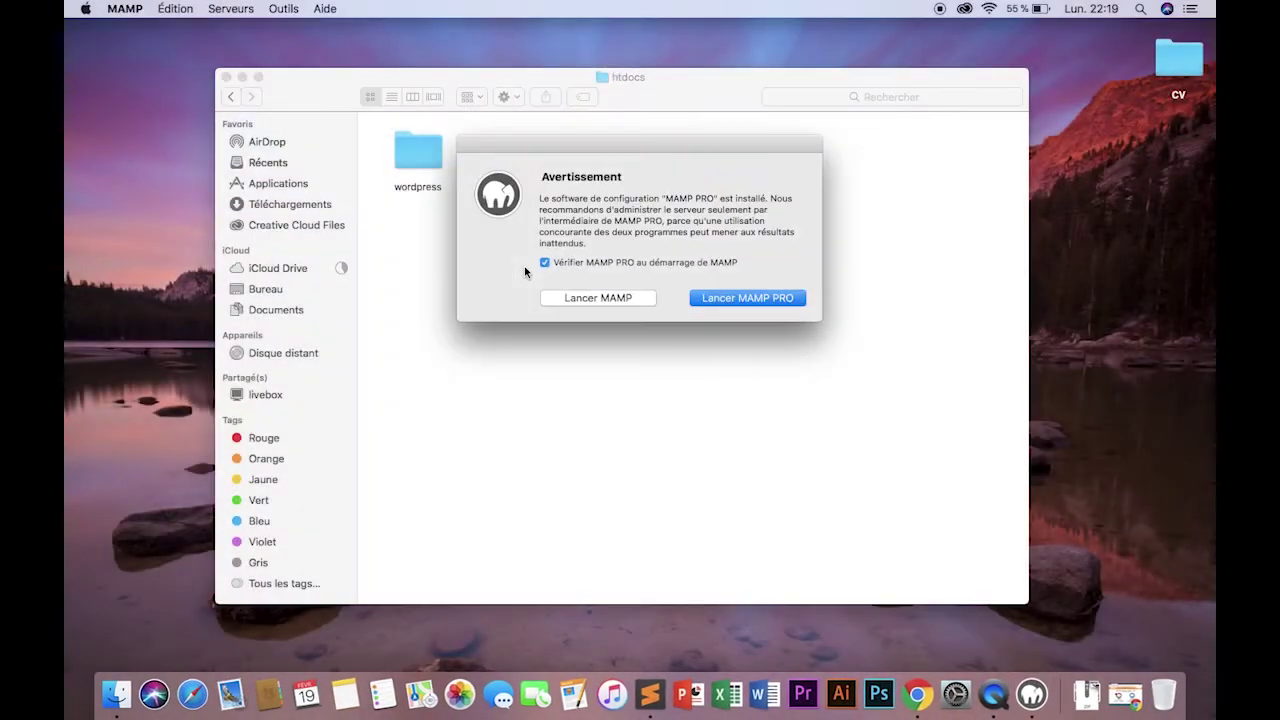
click(592, 296)
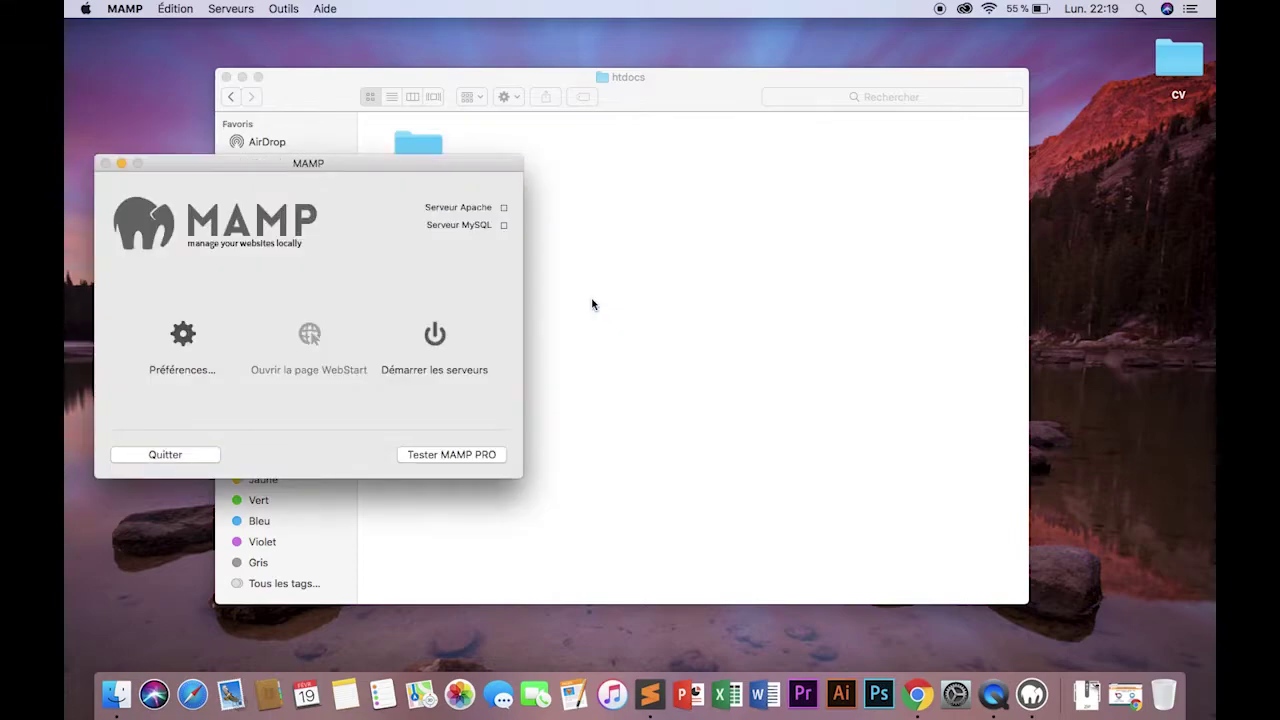
click(455, 346)
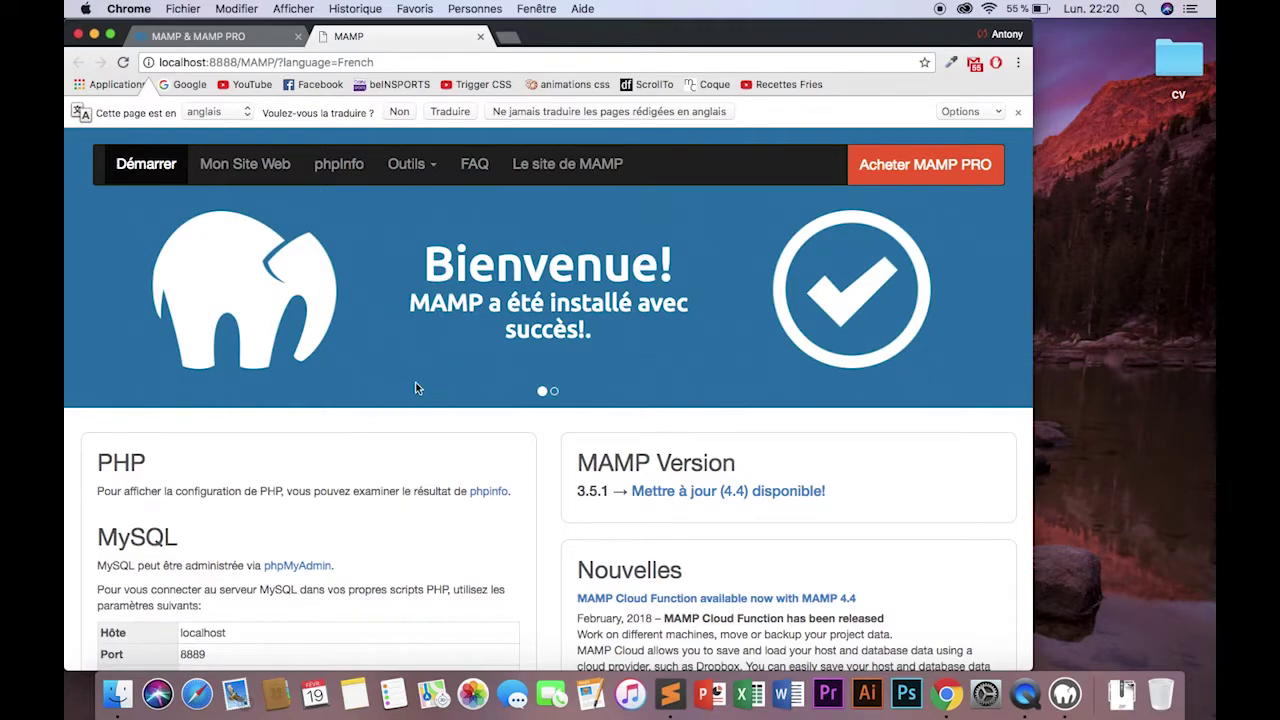
Open phpMyAdmin from the MAMP start page and create an empty database named siteweb.
scroll(415, 383, down, 1)
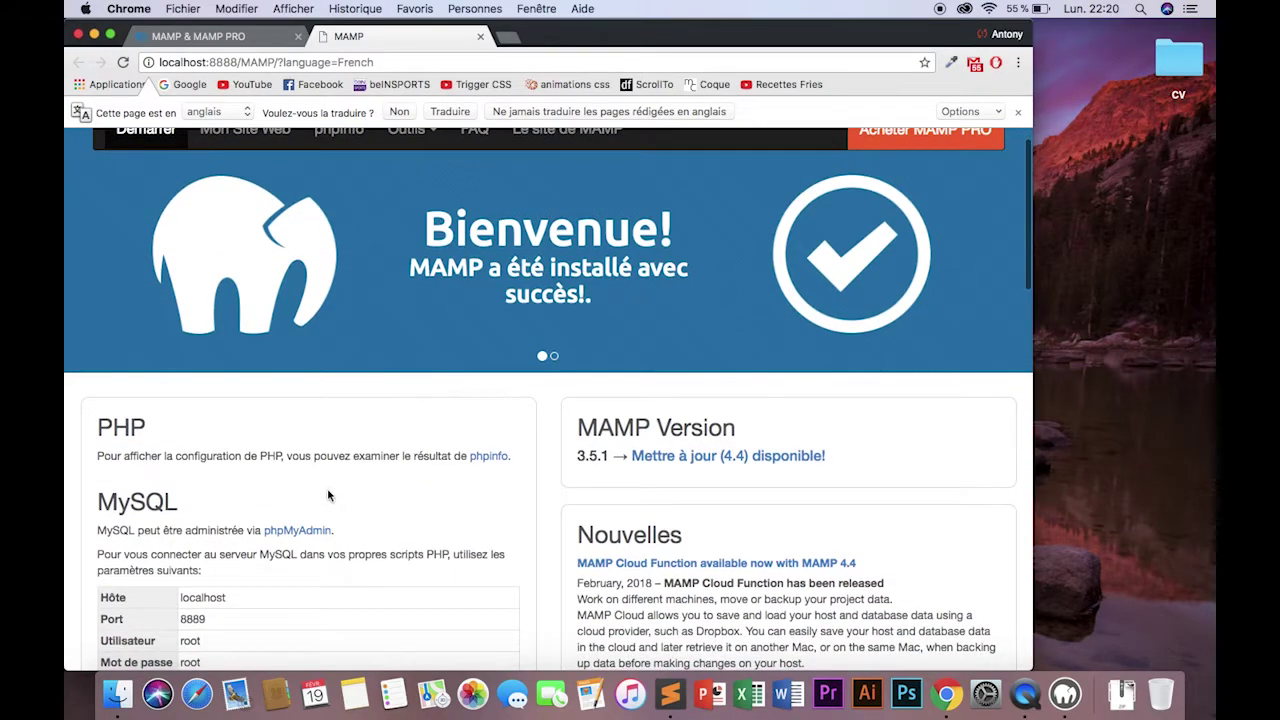
click(290, 532)
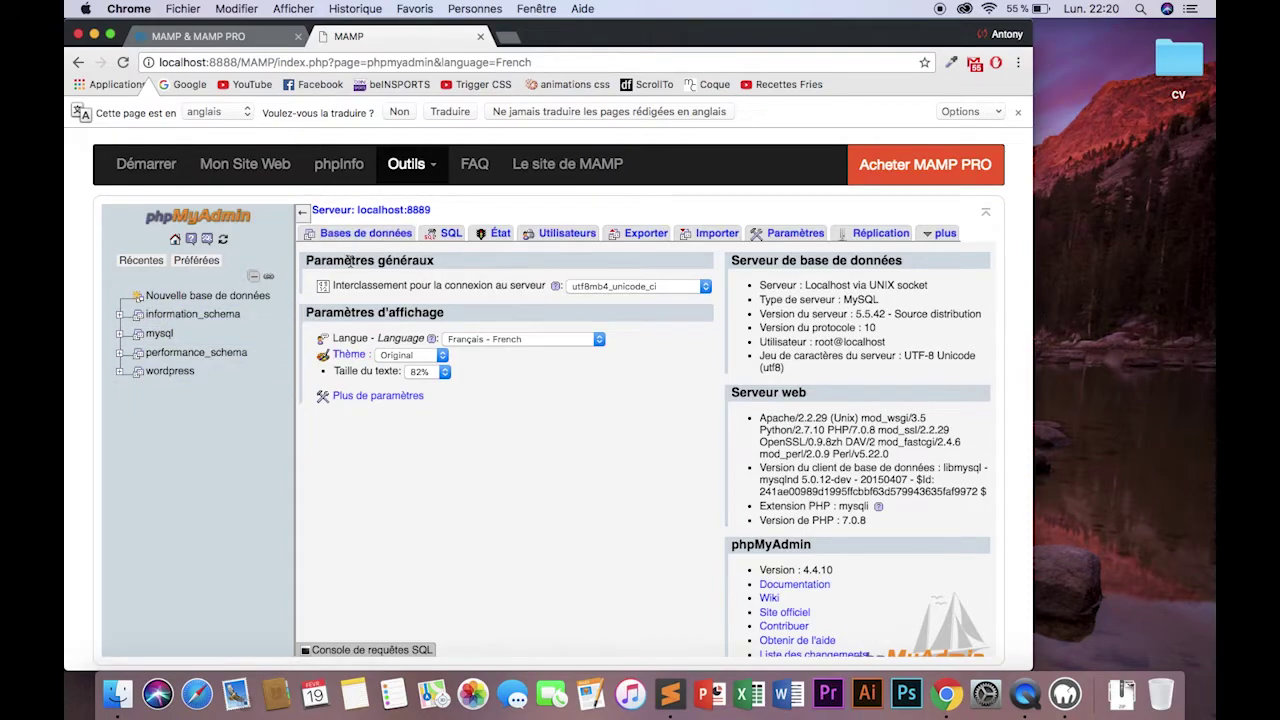
click(205, 261)
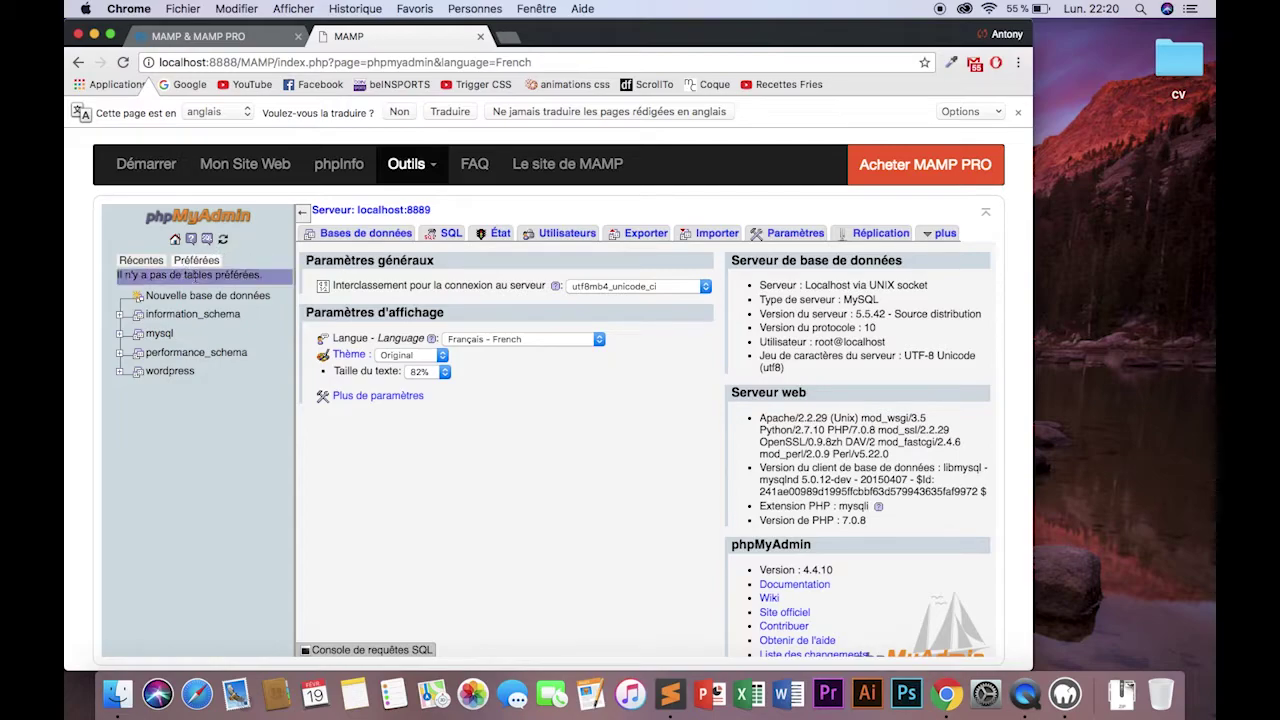
click(222, 296)
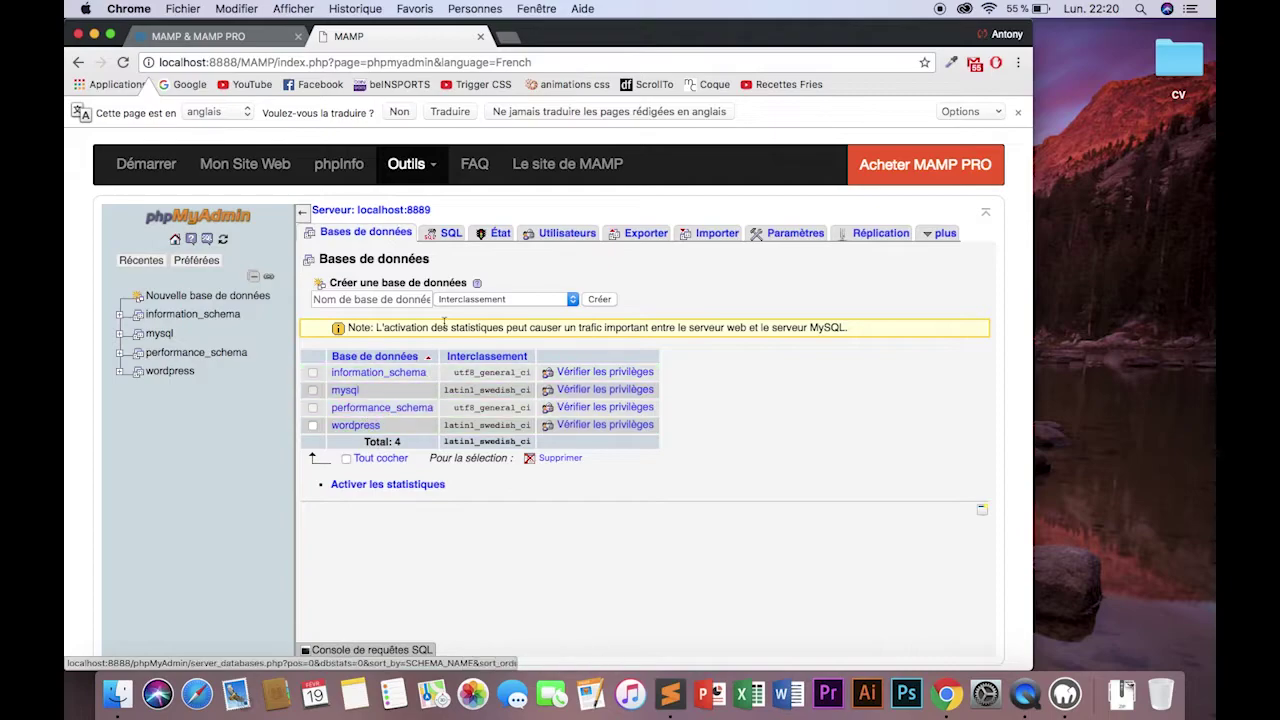
click(411, 299)
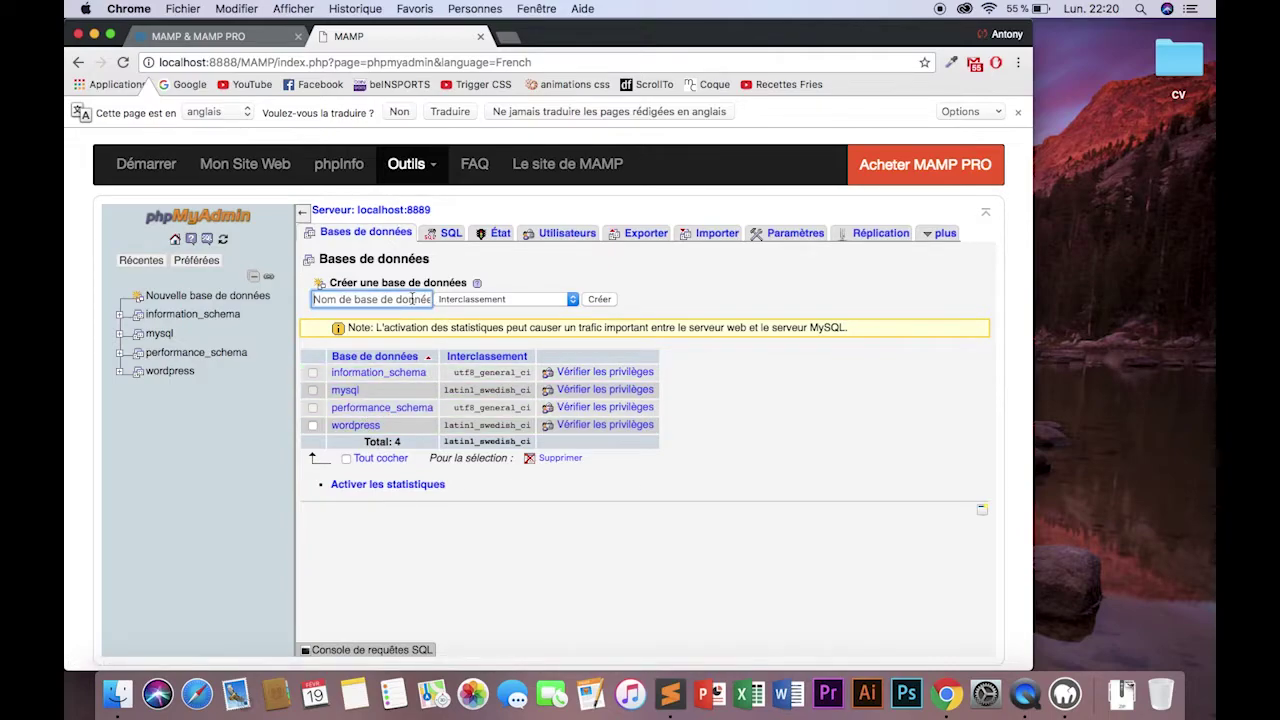
text(siteweb)
click(598, 300)
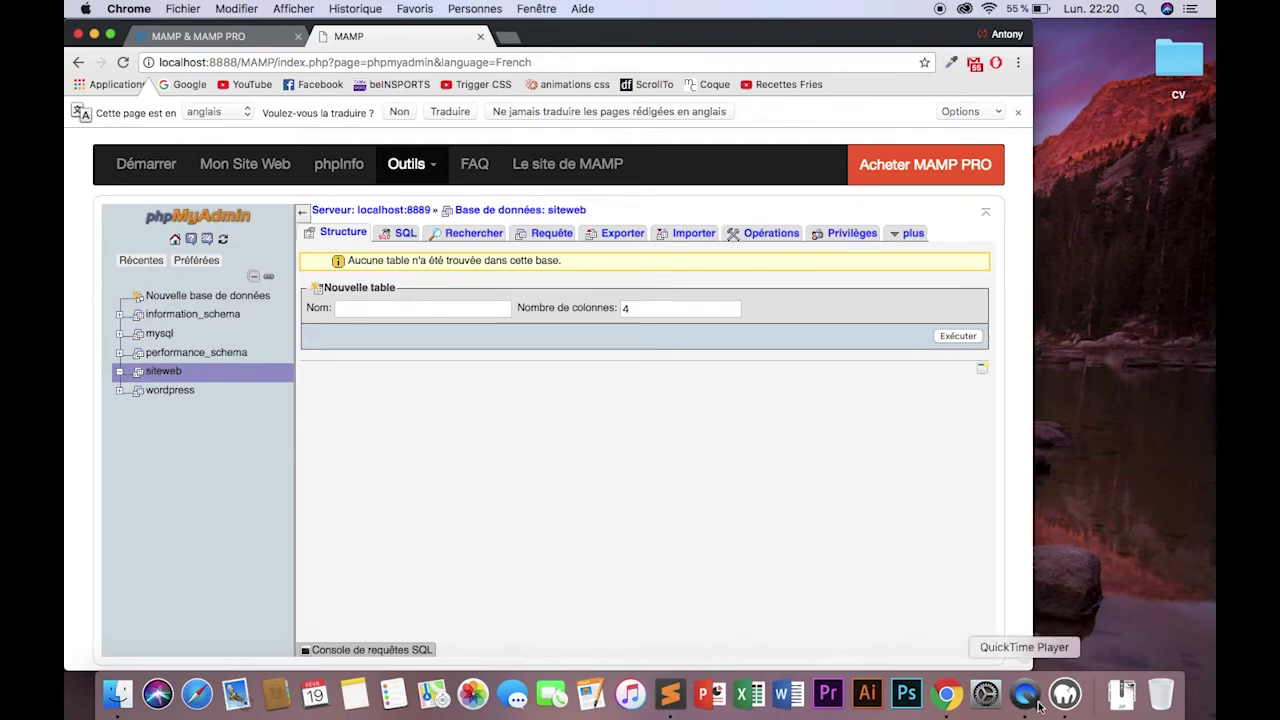
Open wp-config-sample.php from htdocs/wordpress with Sublime Text.
key(ctrl+Up)
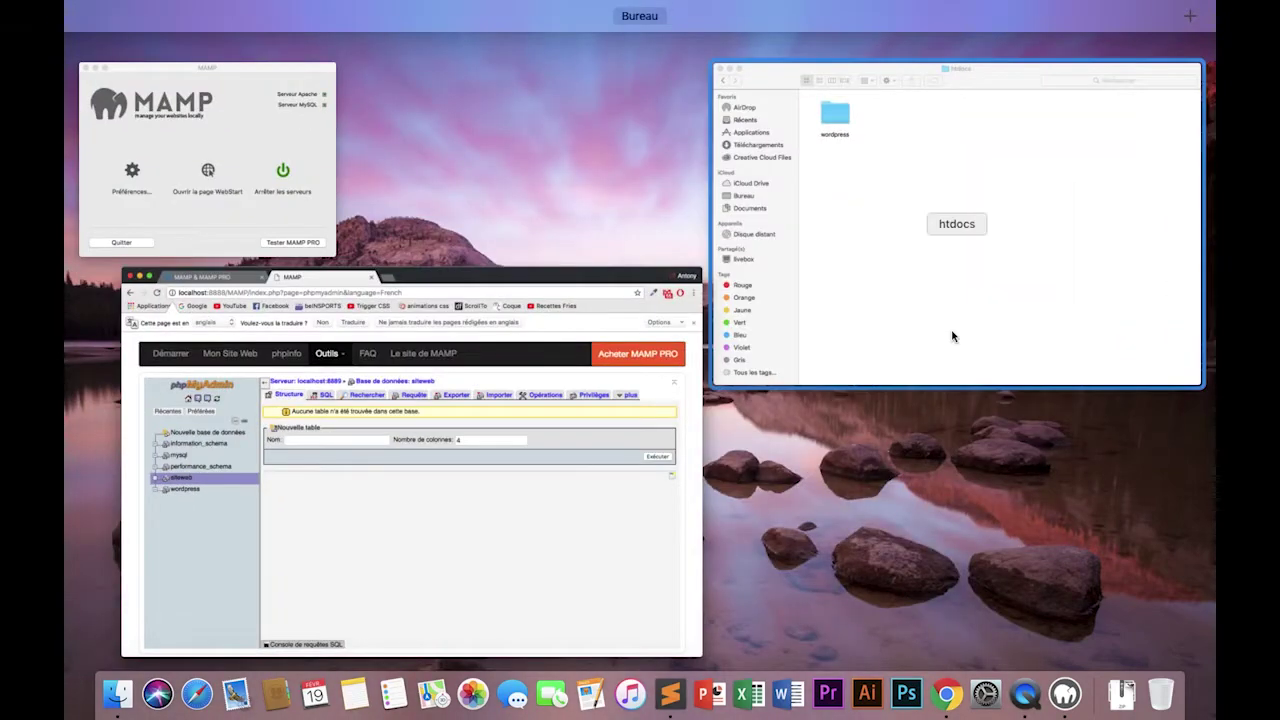
click(951, 332)
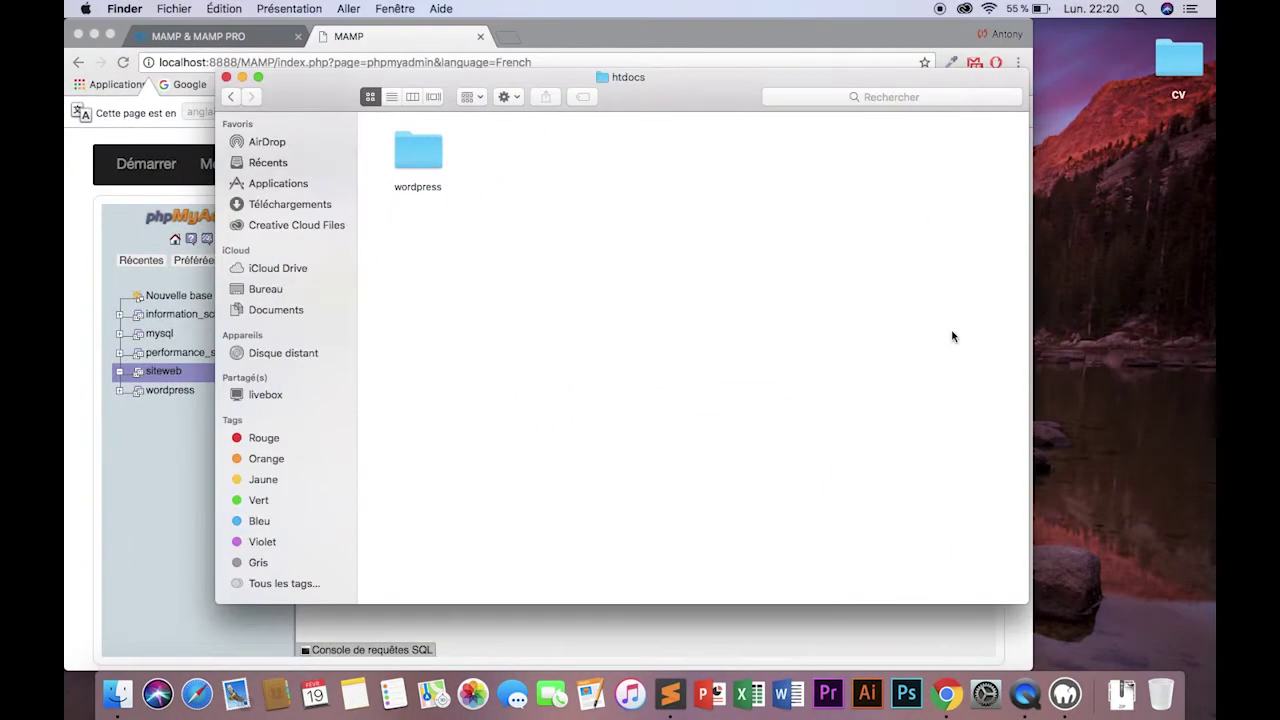
double_click(418, 145)
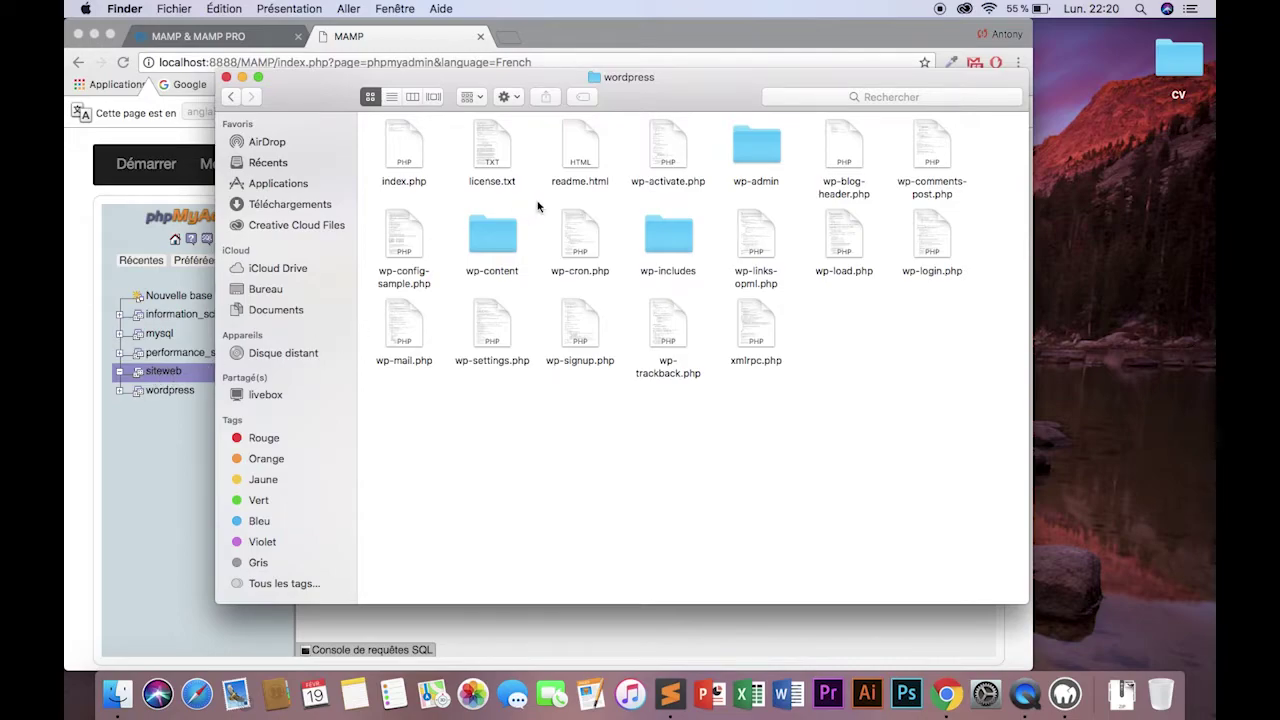
click(414, 247)
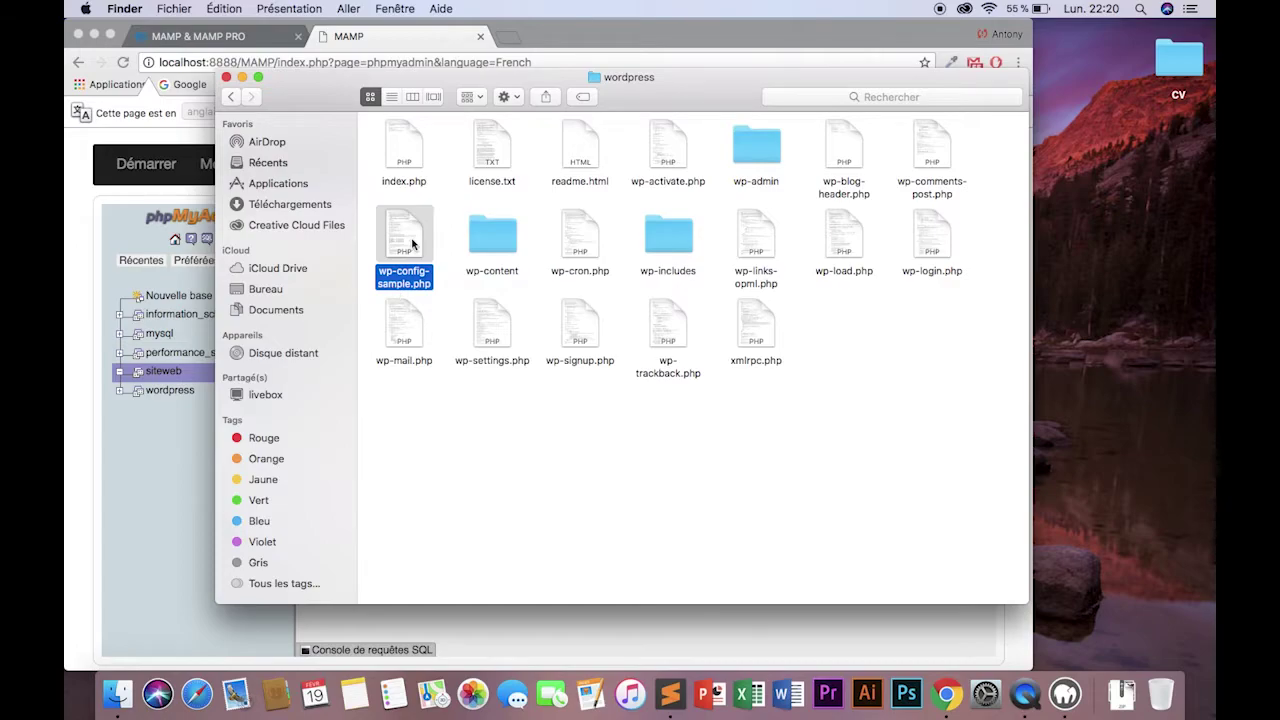
right_click(412, 243)
mouse_move(533, 262)
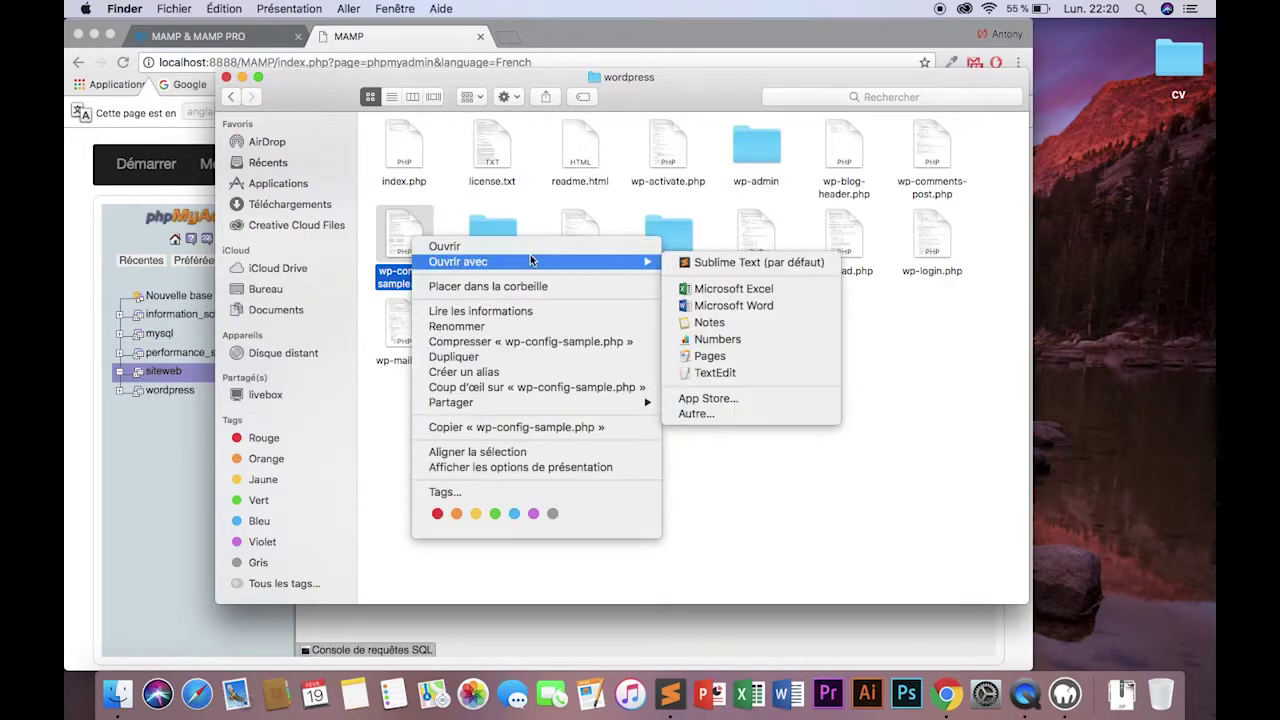
click(691, 264)
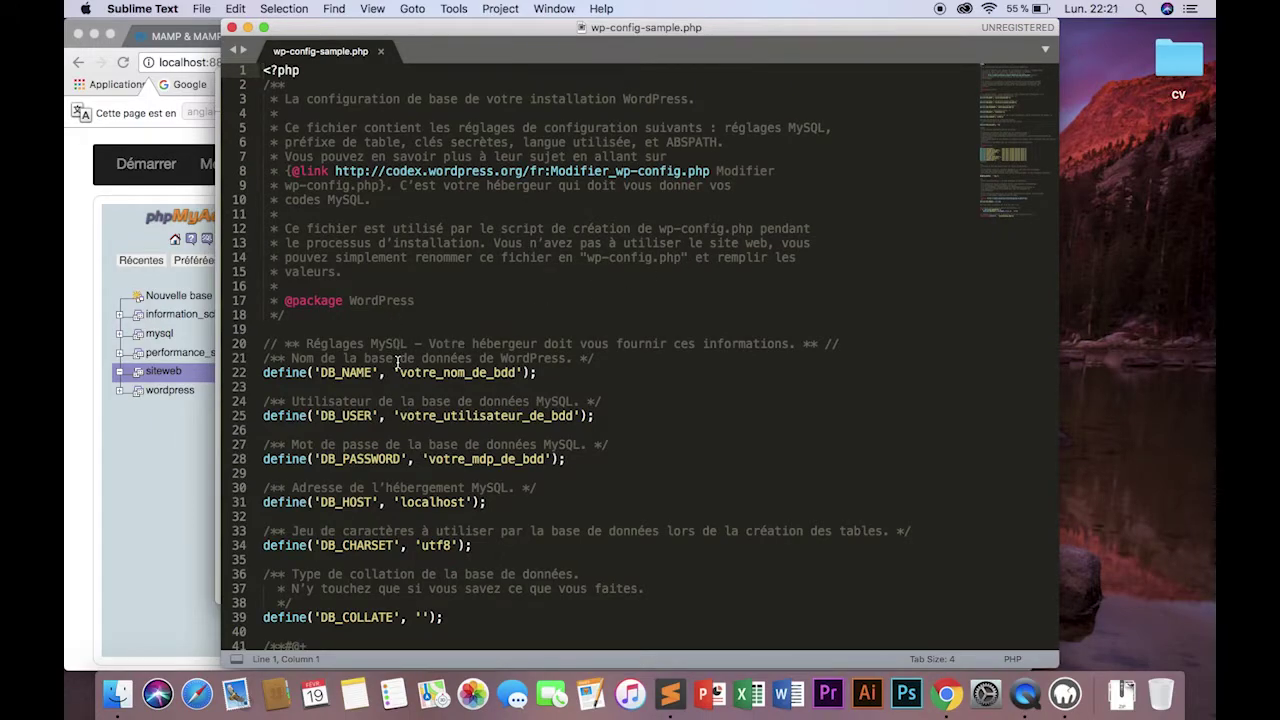
Set DB_NAME to siteweb, DB_USER to root, fill in the database password, and save.
drag(398, 372, 516, 372)
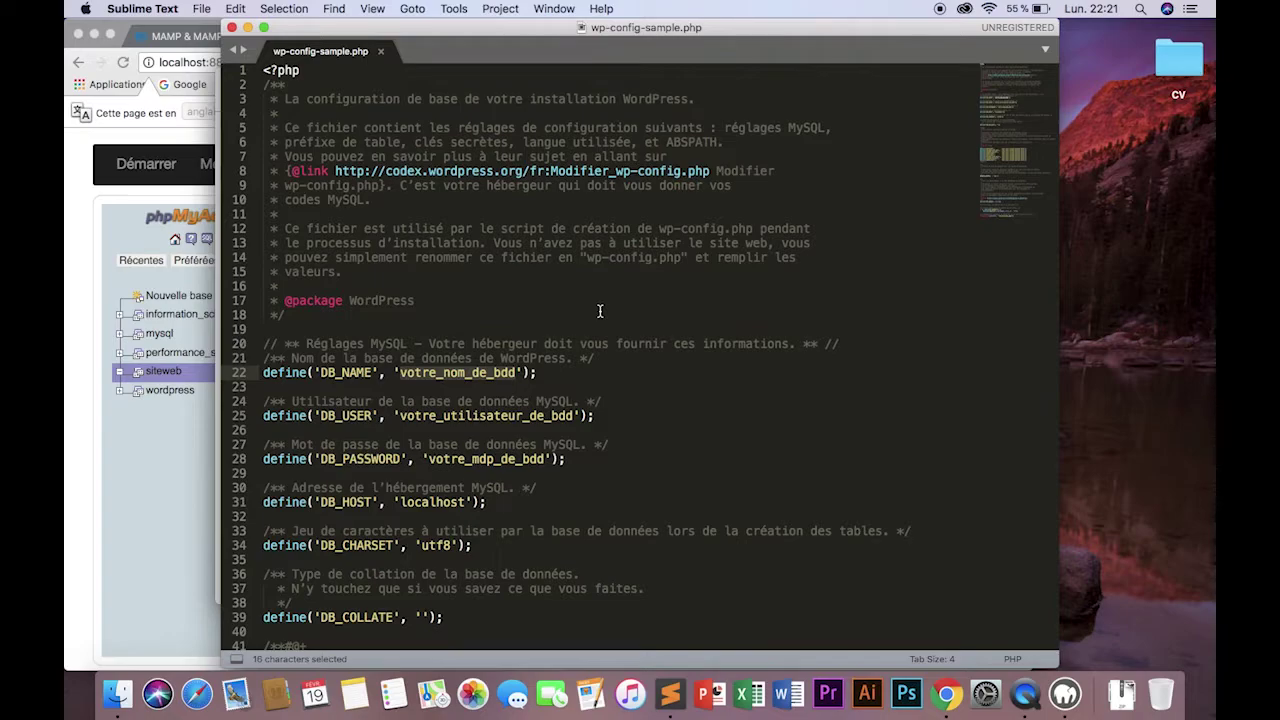
text(eweb)
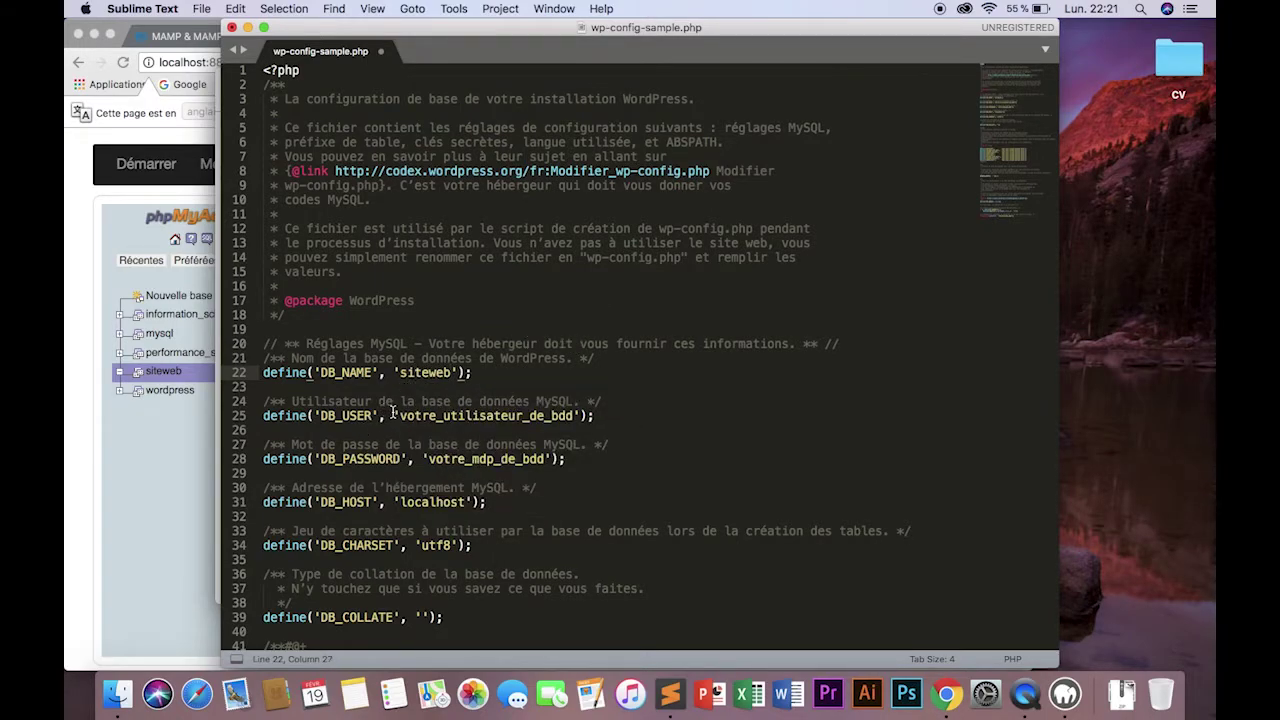
drag(399, 416, 575, 416)
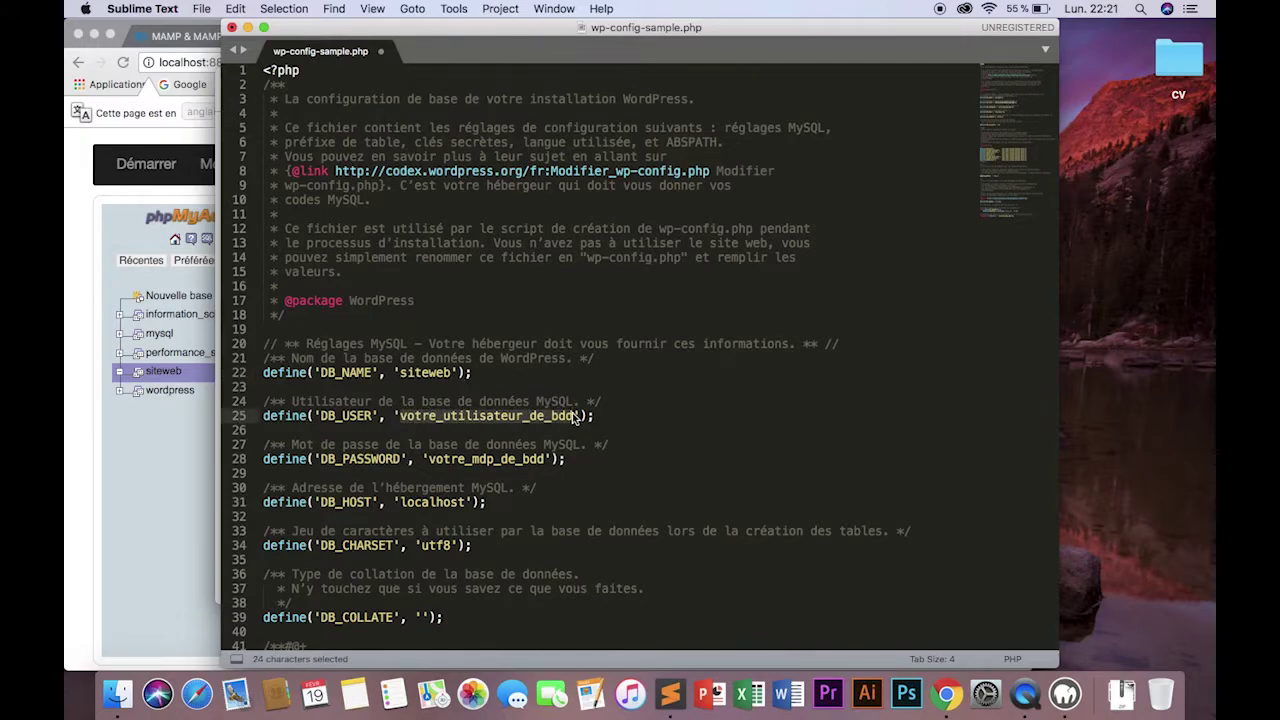
text(root)
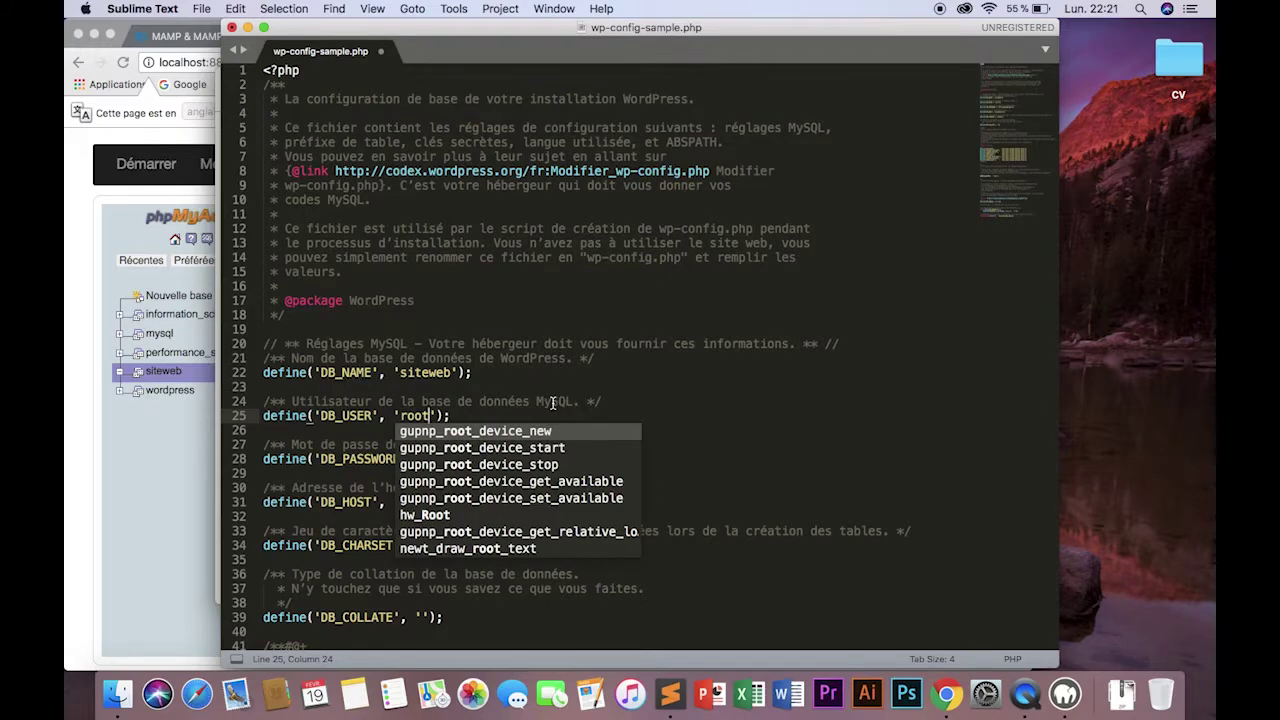
key(Escape)
drag(429, 459, 560, 460)
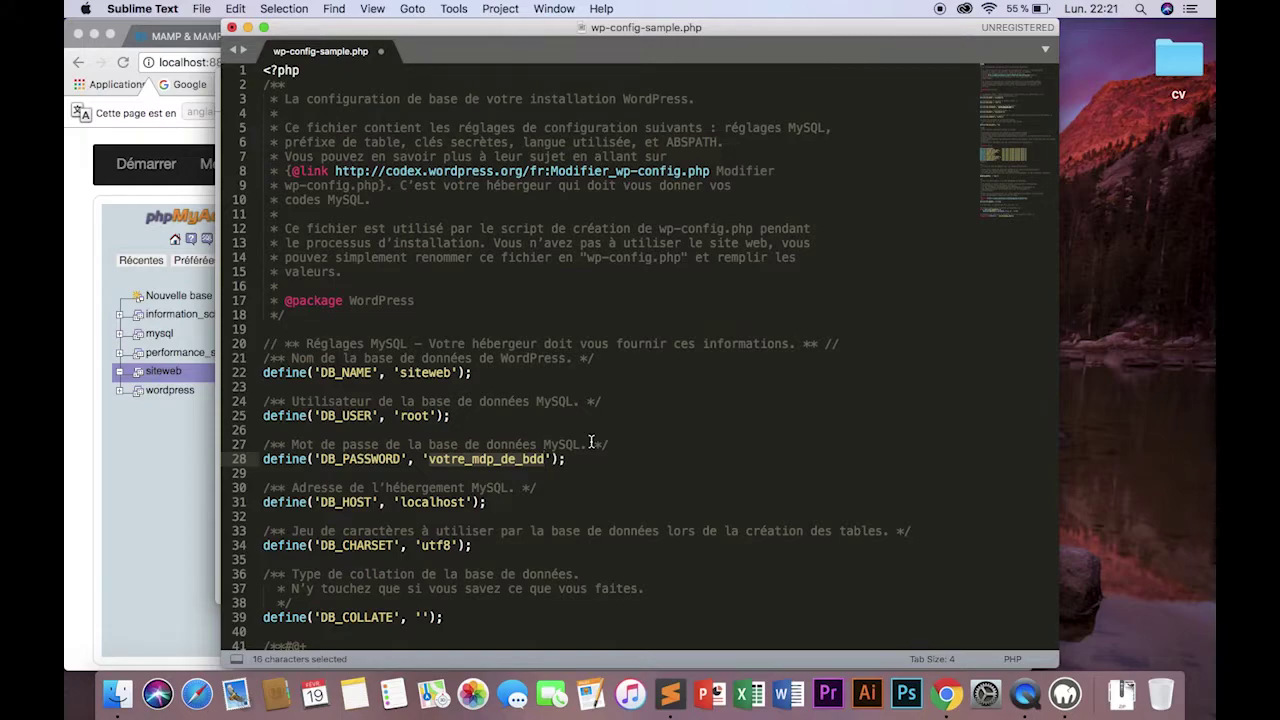
text(root)
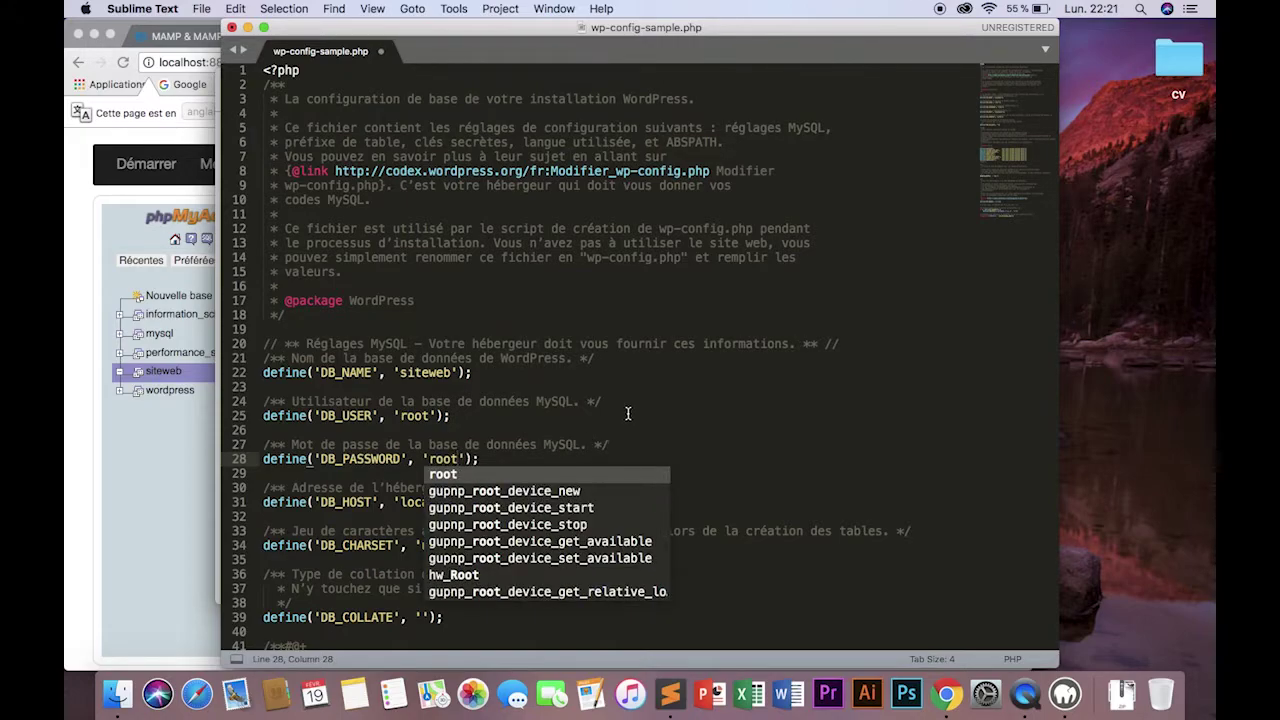
click(626, 413)
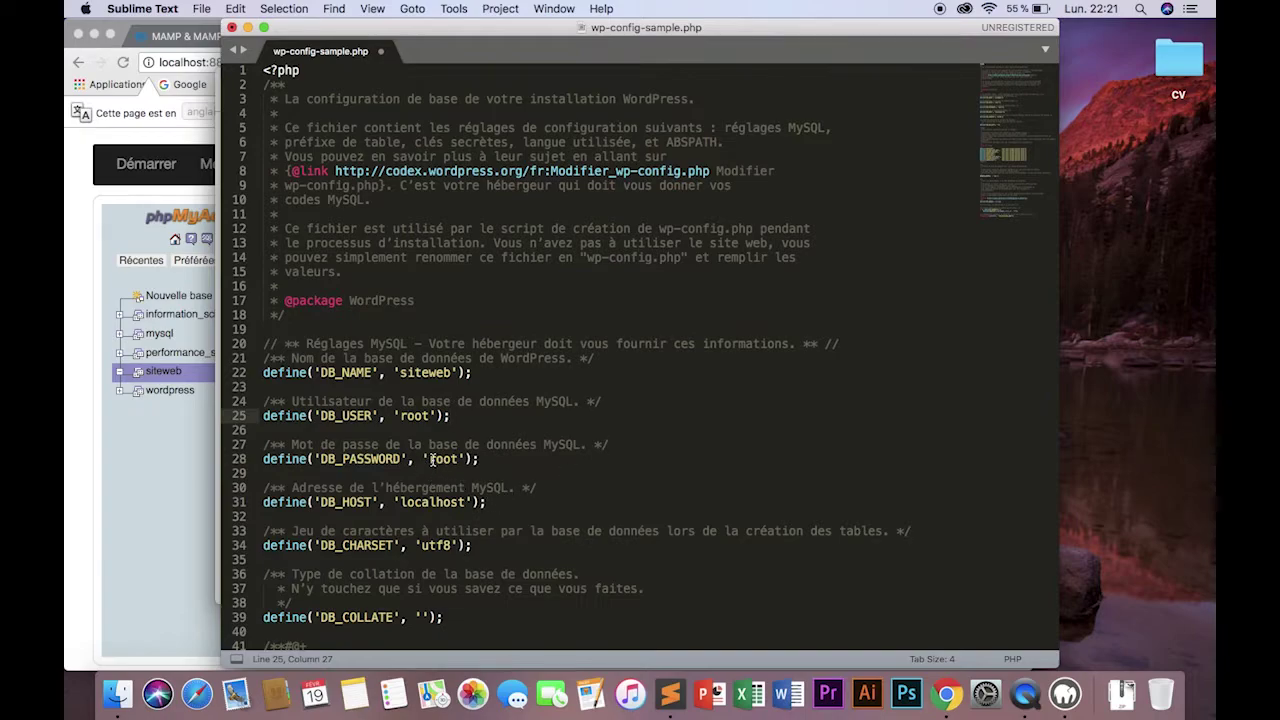
key(super+s)
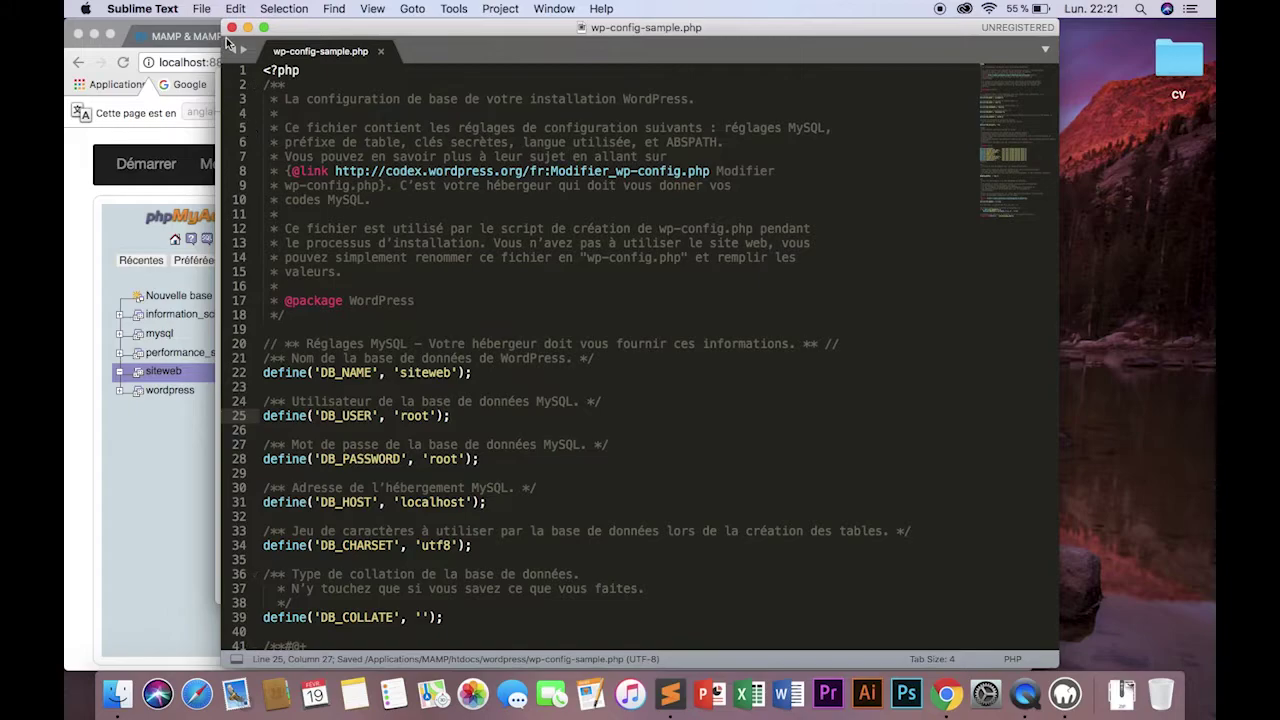
Close Sublime Text and open a new tab in Chrome.
click(231, 28)
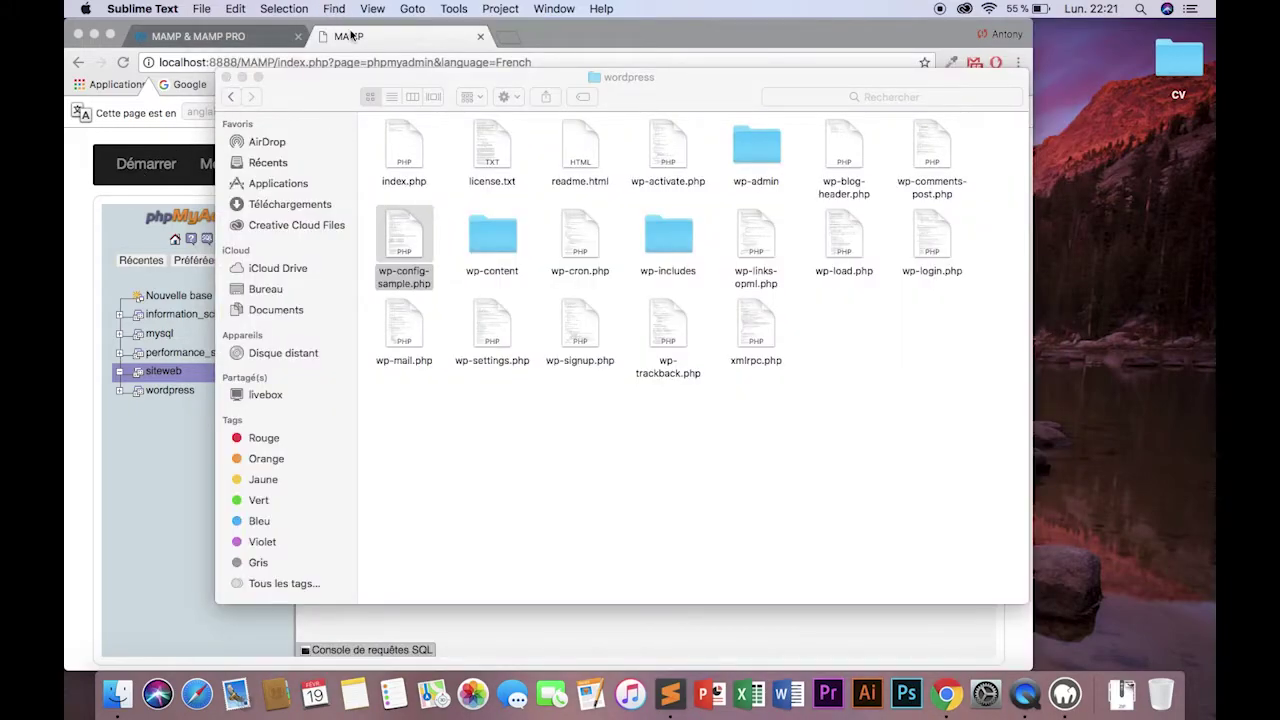
click(349, 36)
click(200, 36)
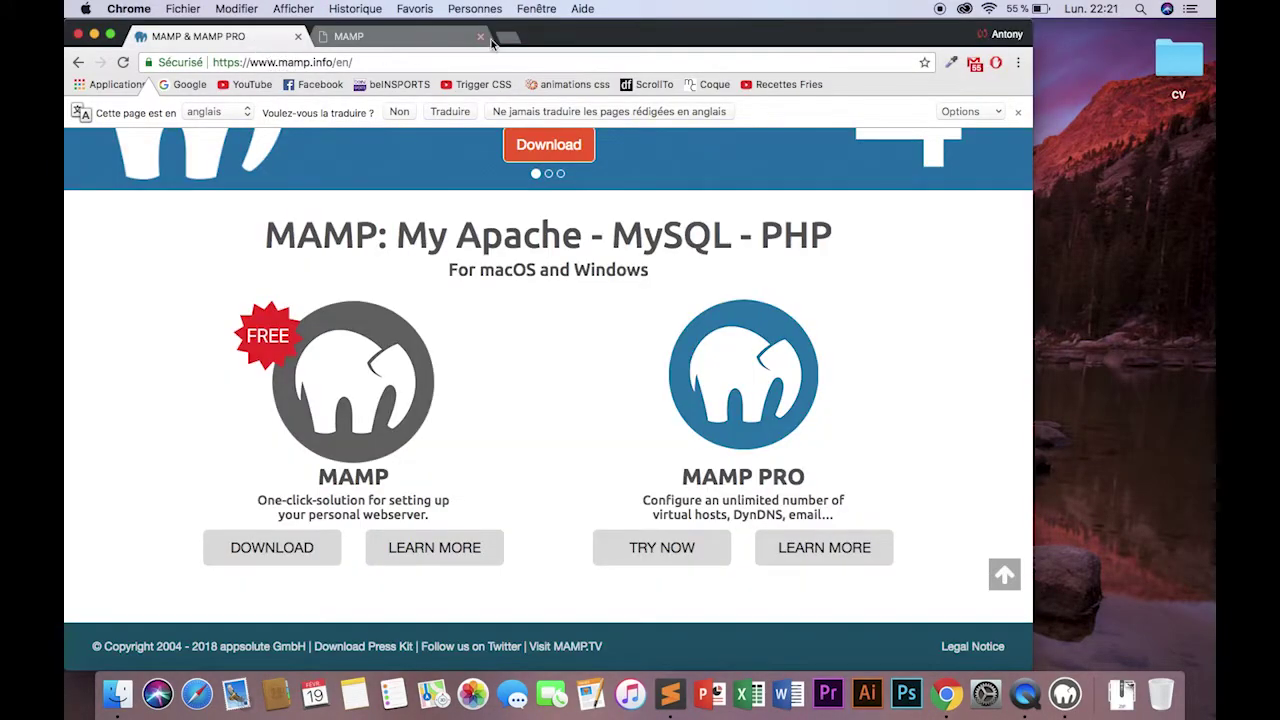
click(508, 37)
click(186, 85)
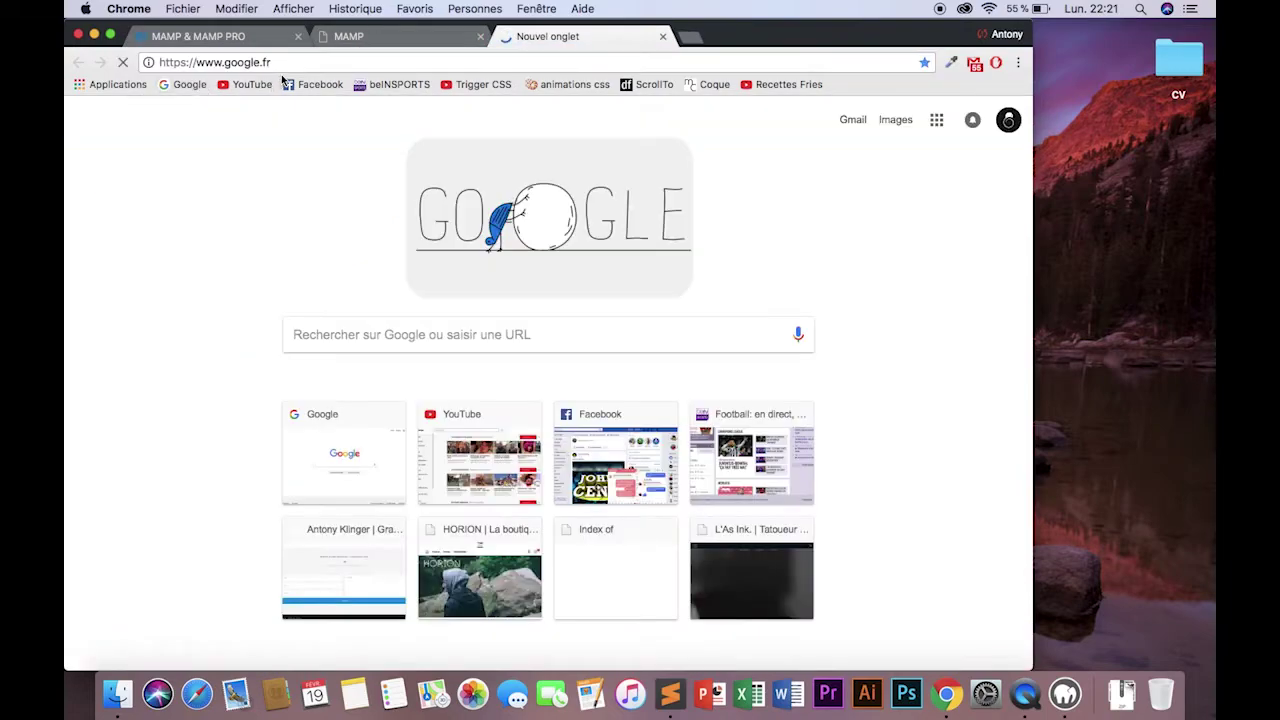
Load localhost:8888 and open the wordpress/ folder to reach the setup welcome page.
key(super+l)
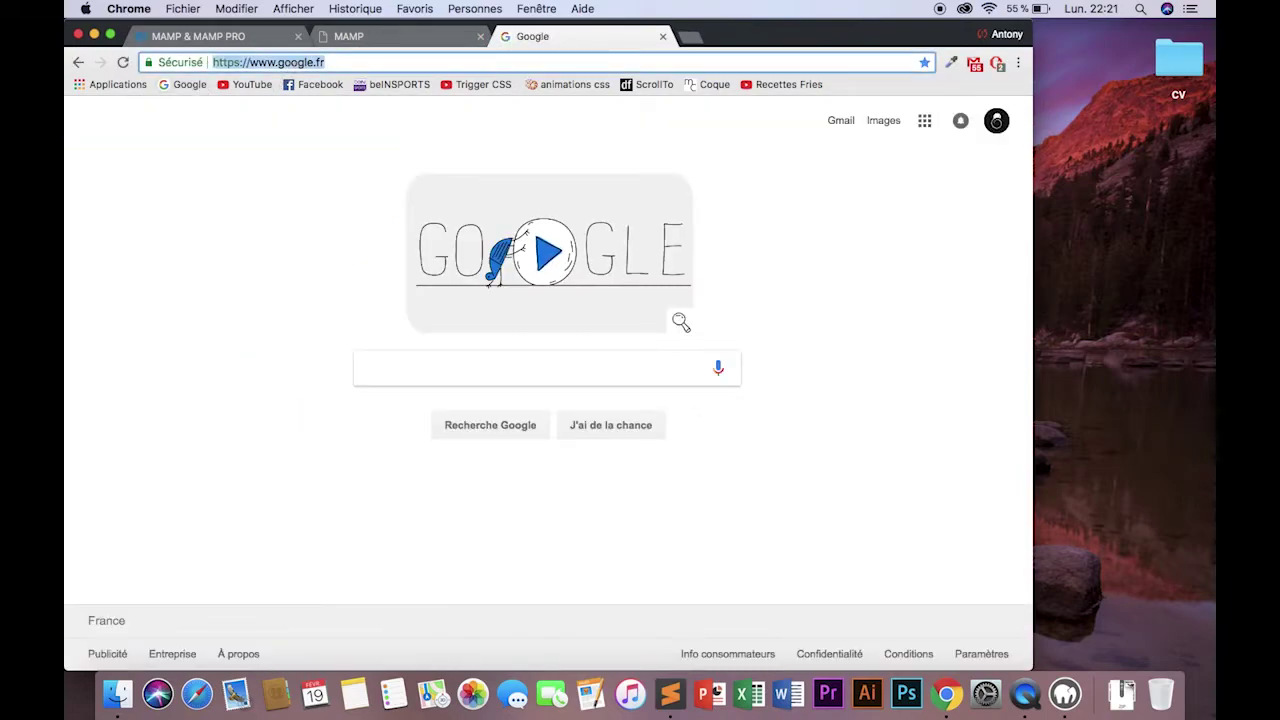
text(localhost:8888)
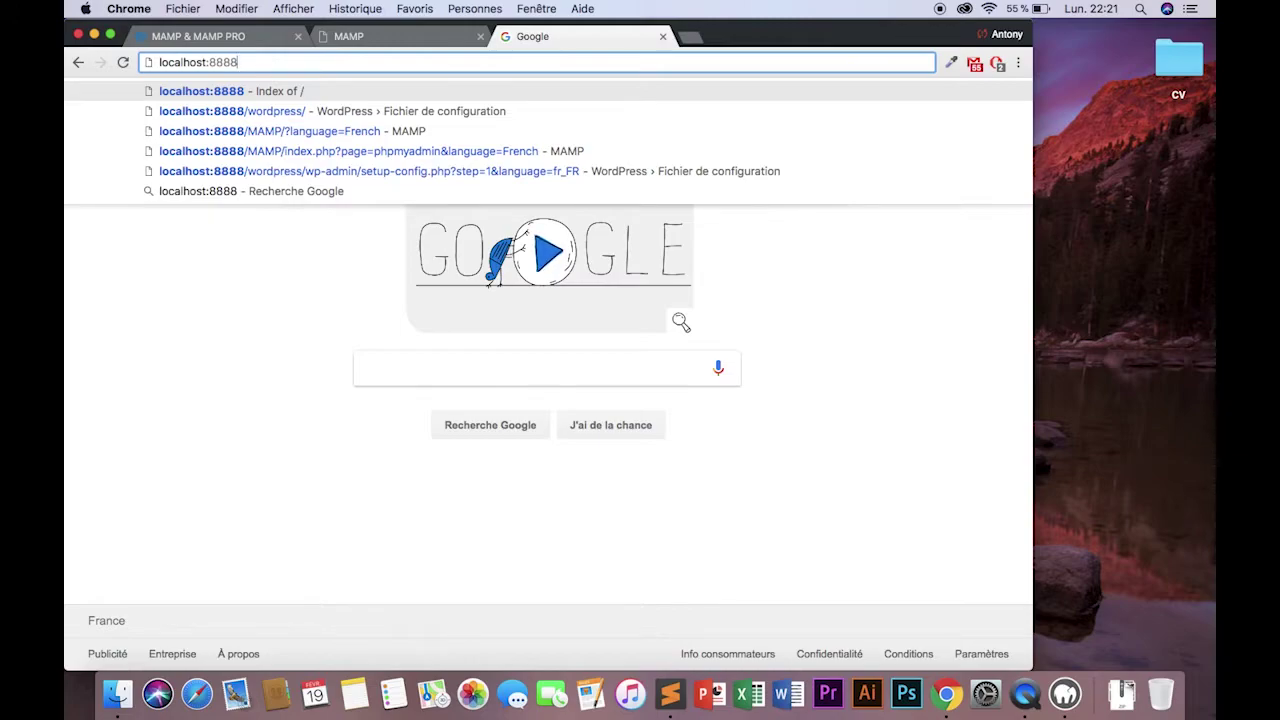
key(Return)
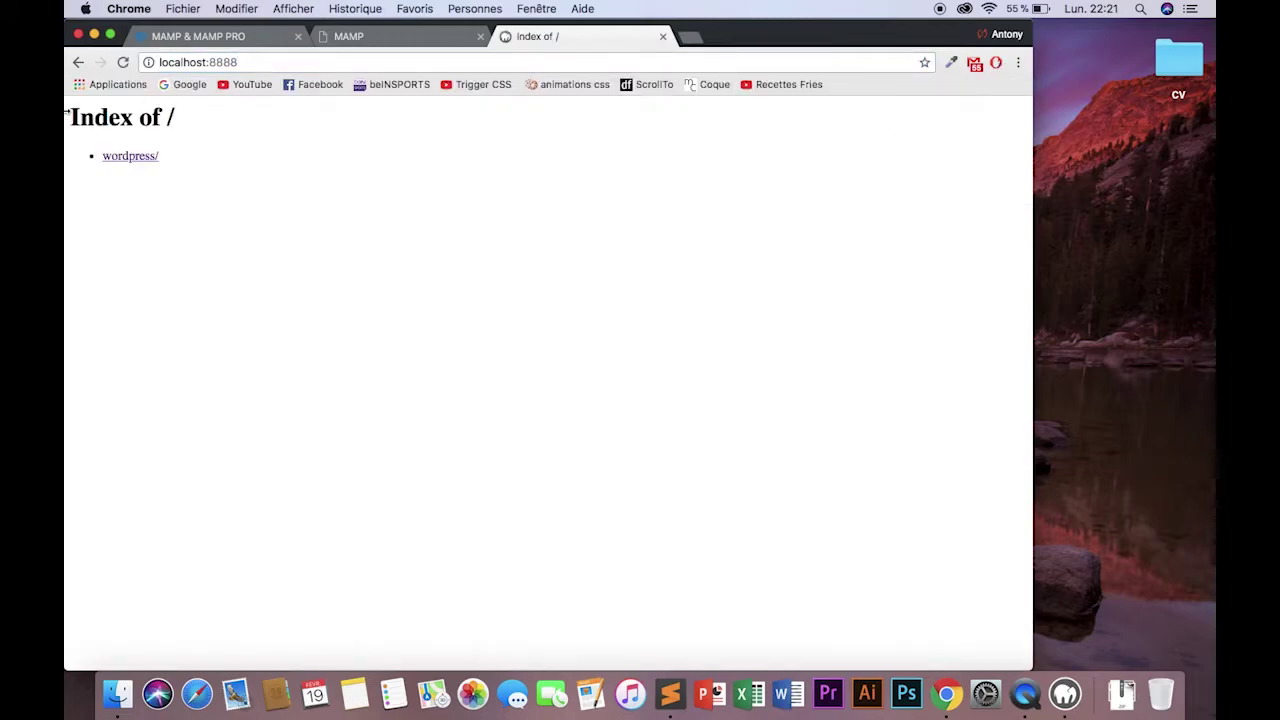
click(119, 160)
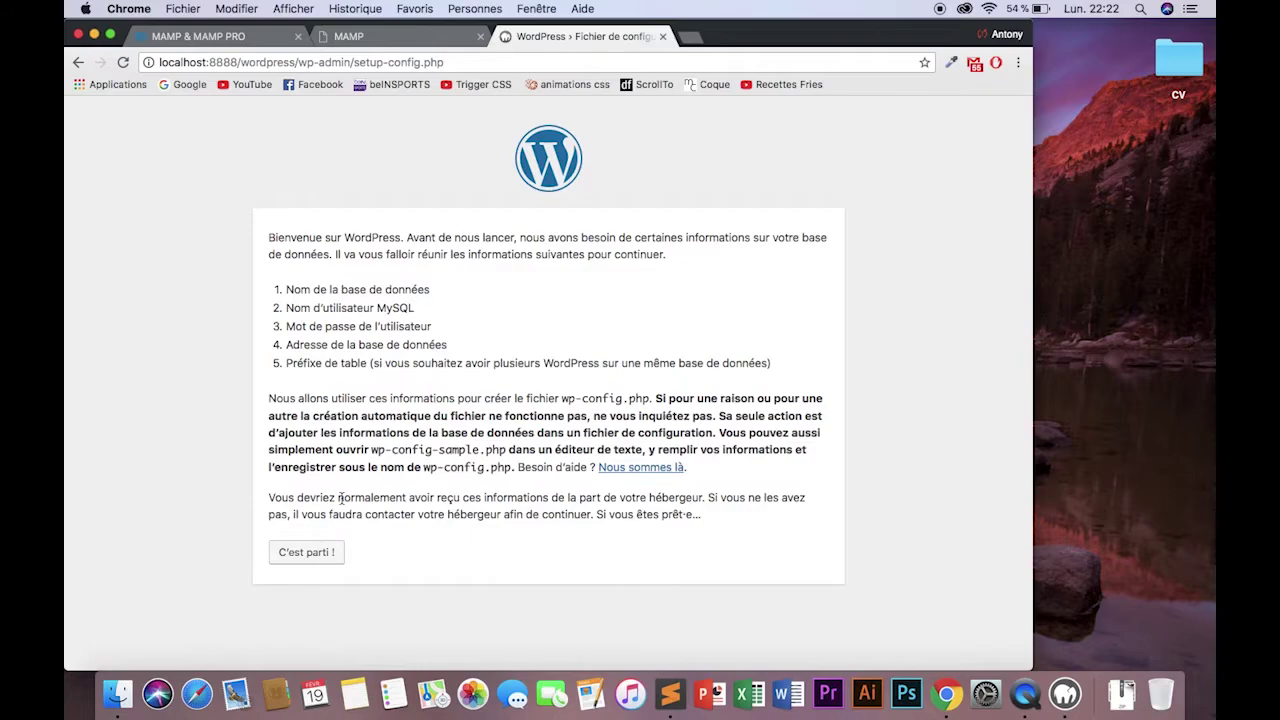
Submit database siteweb, user root and the database password, keeping host localhost and prefix wp_.
click(316, 550)
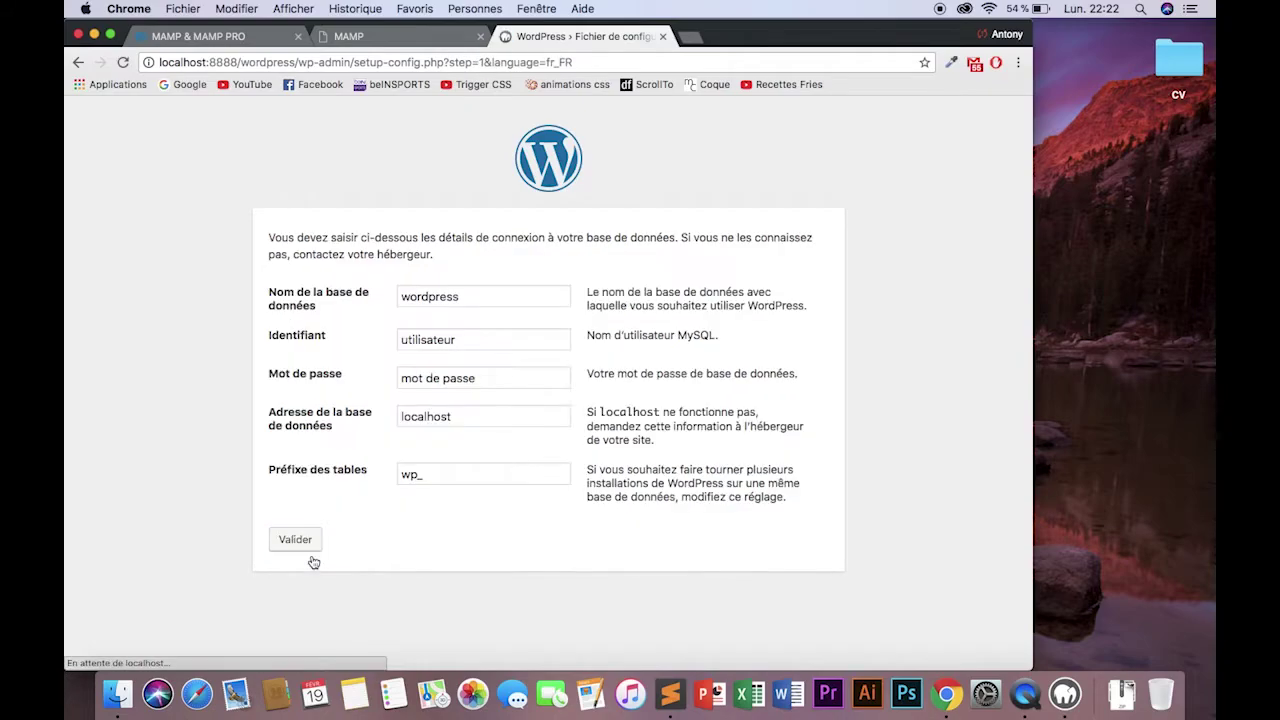
drag(466, 289, 322, 302)
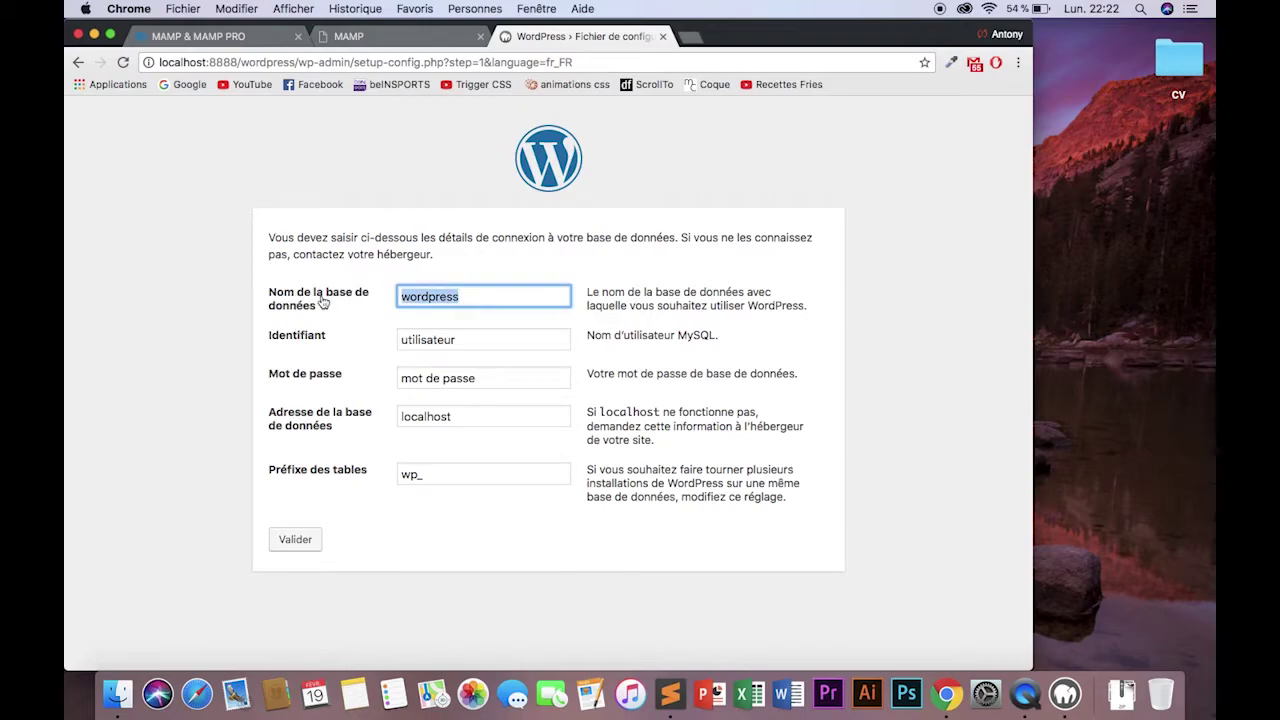
text(siteweb)
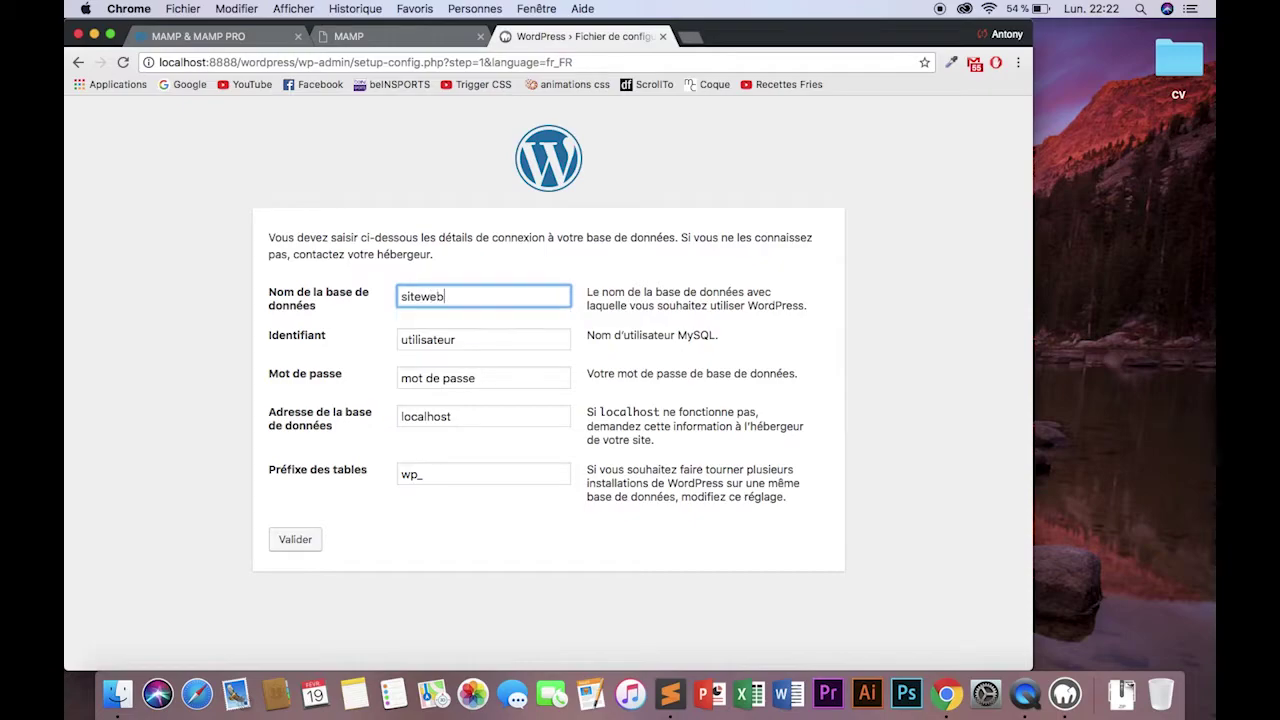
key(Tab)
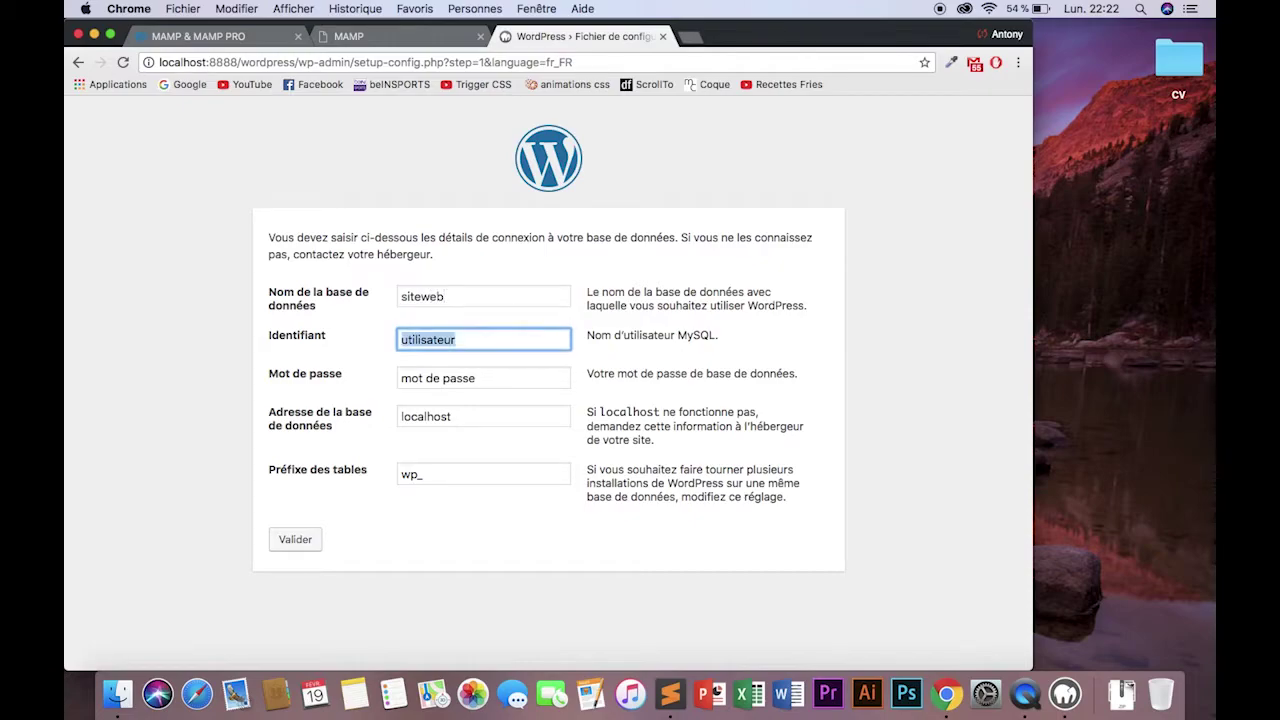
text(root)
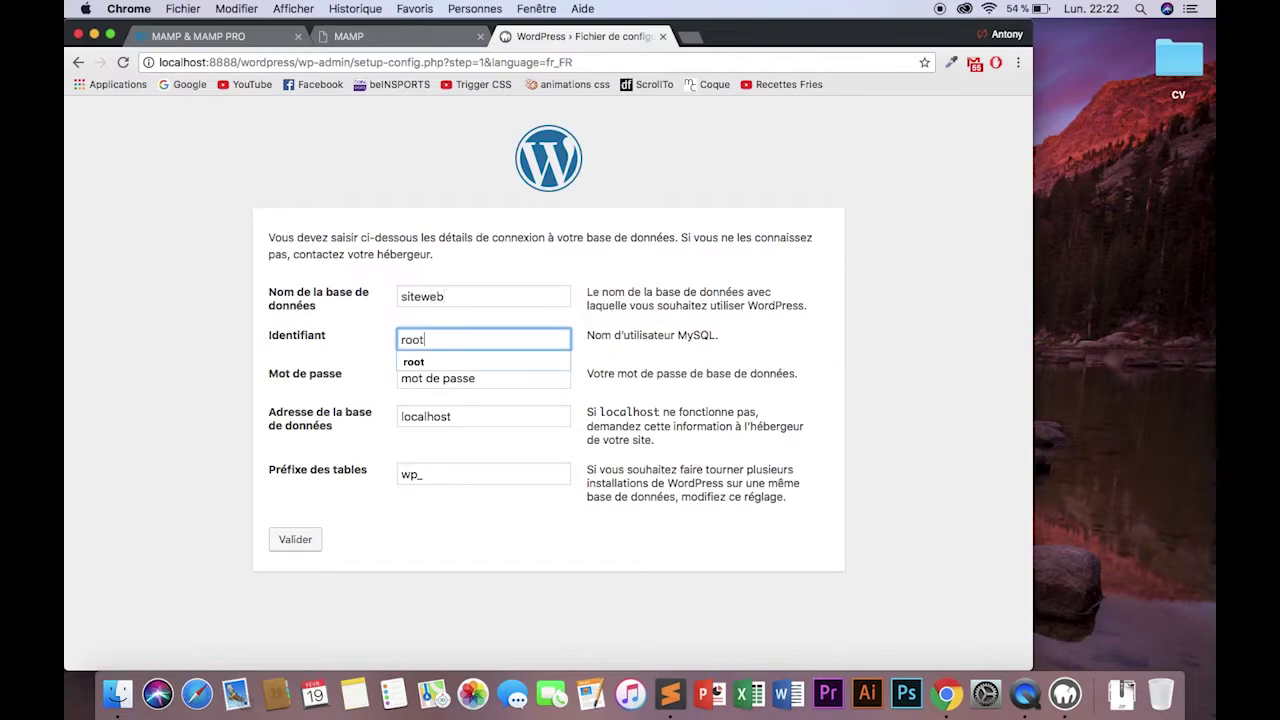
key(Tab)
text(root)
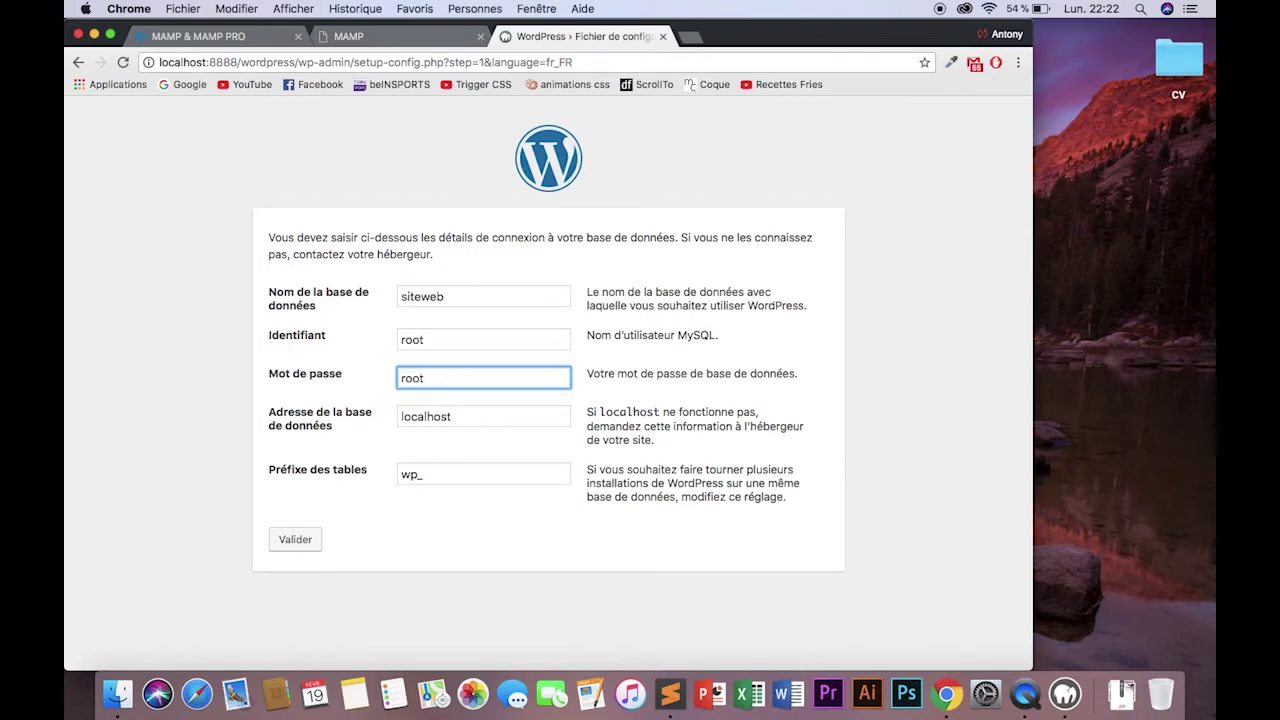
key(Tab)
key(Tab)
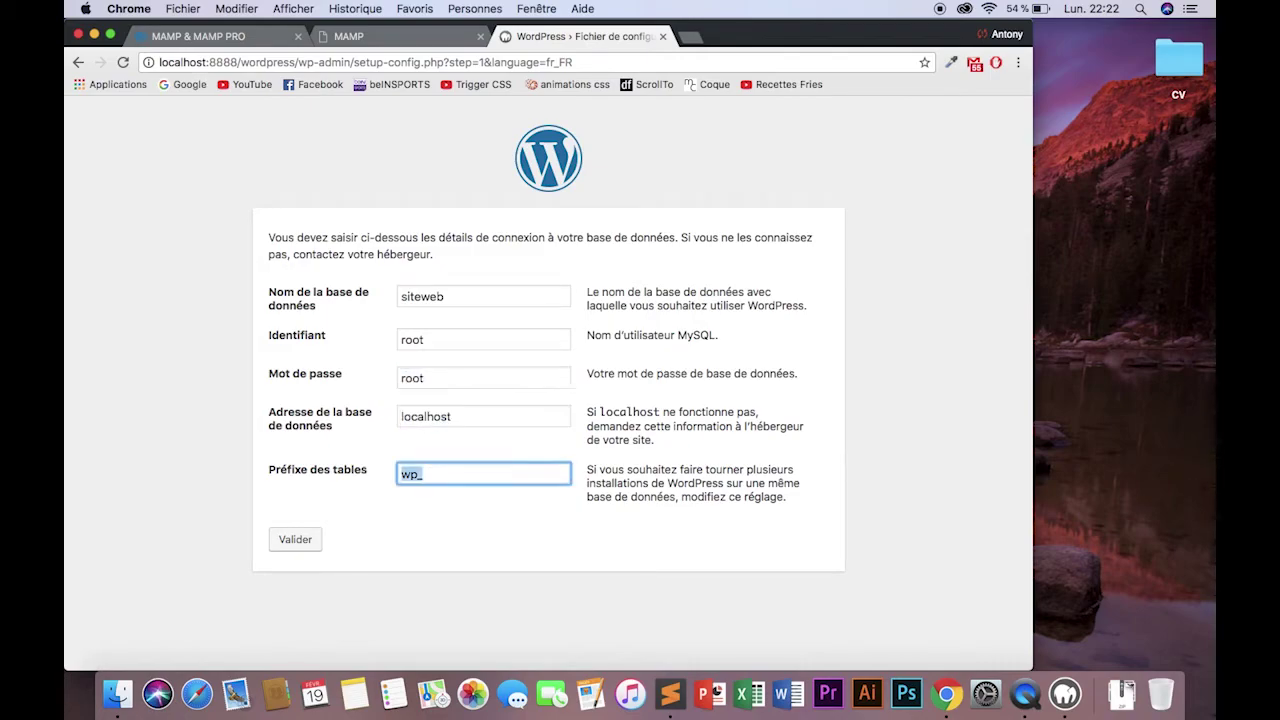
click(295, 540)
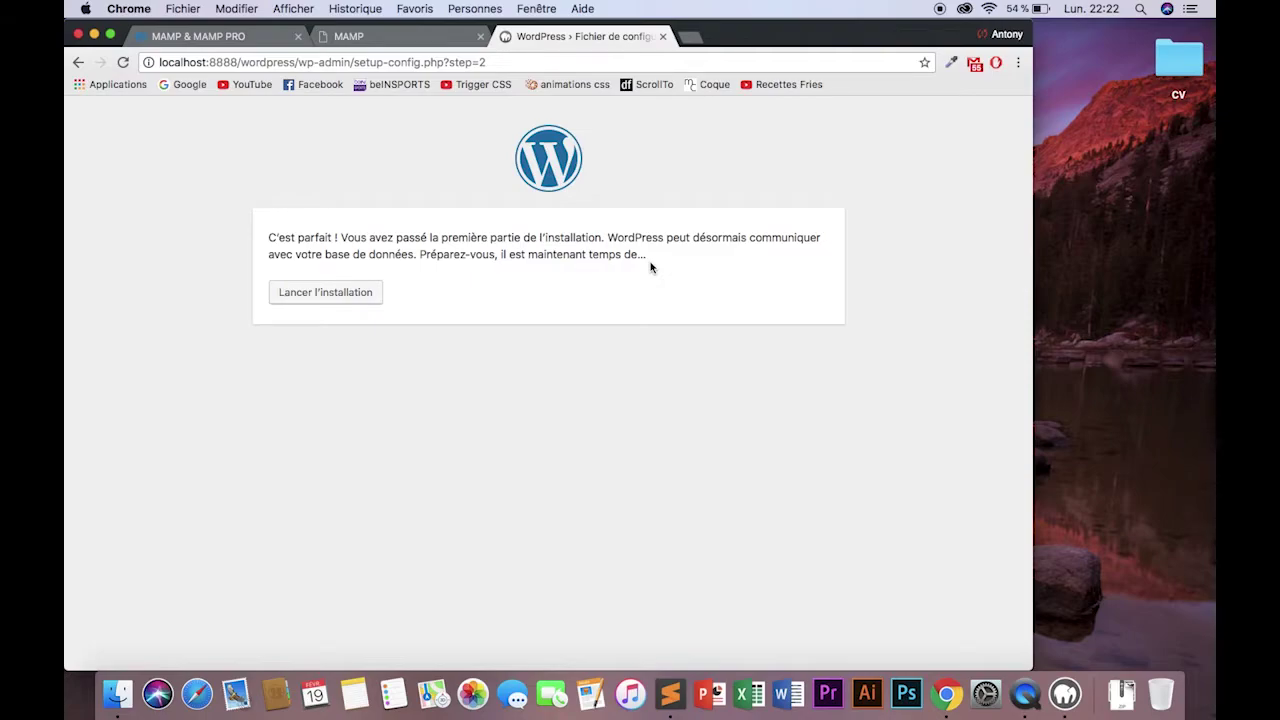
Start the installation with site title 'HackingSEO', username 'admin' and a confirmed weak password.
click(326, 299)
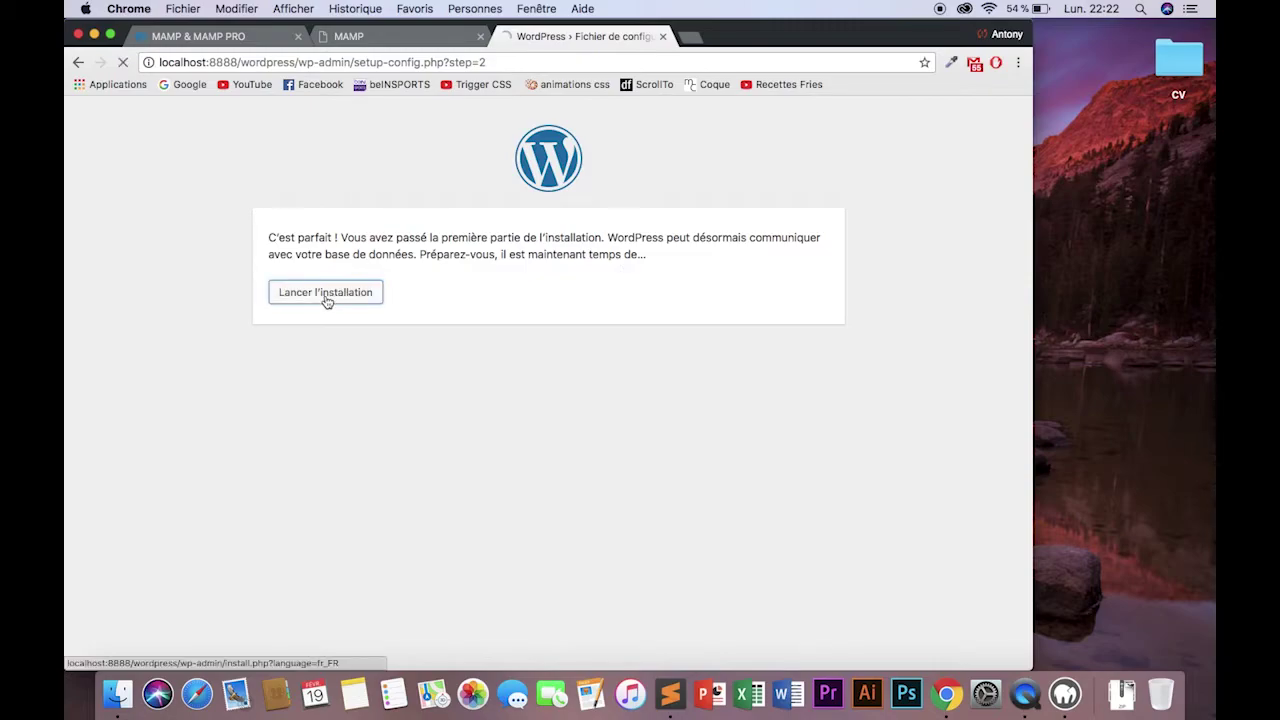
scroll(326, 299, down, 2)
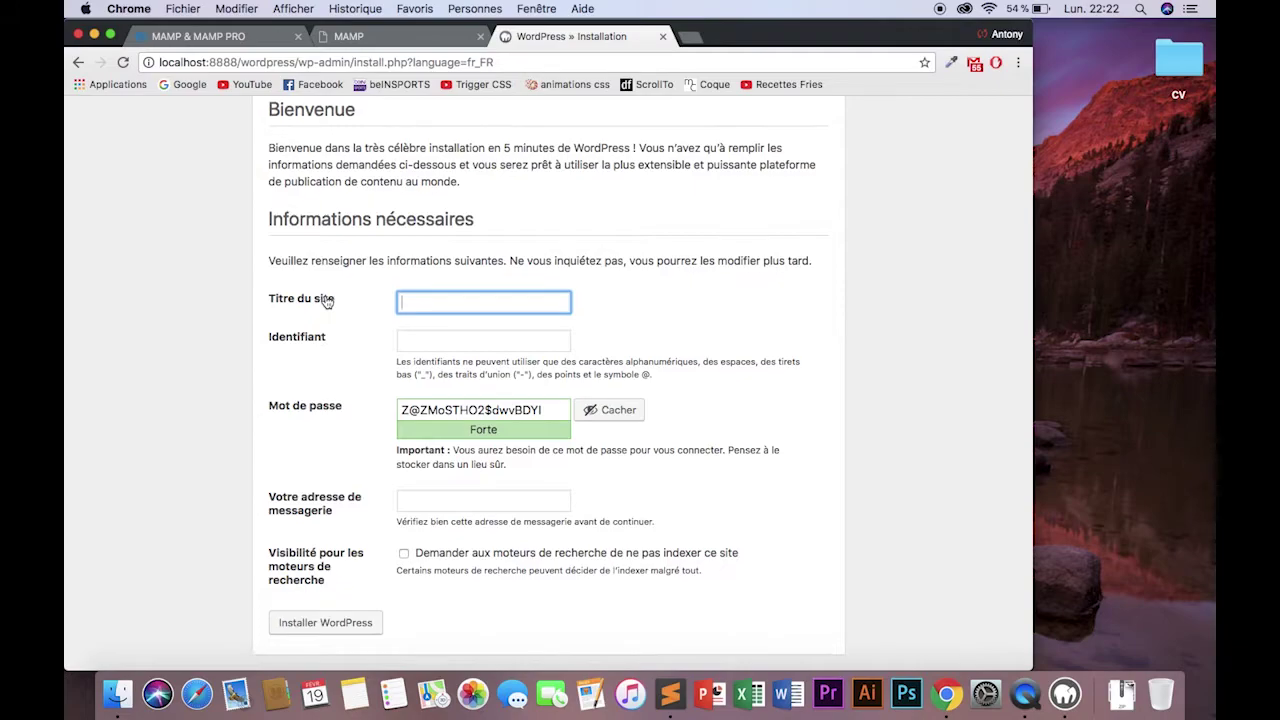
scroll(326, 299, up, 1)
text(HackingSEO)
key(Tab)
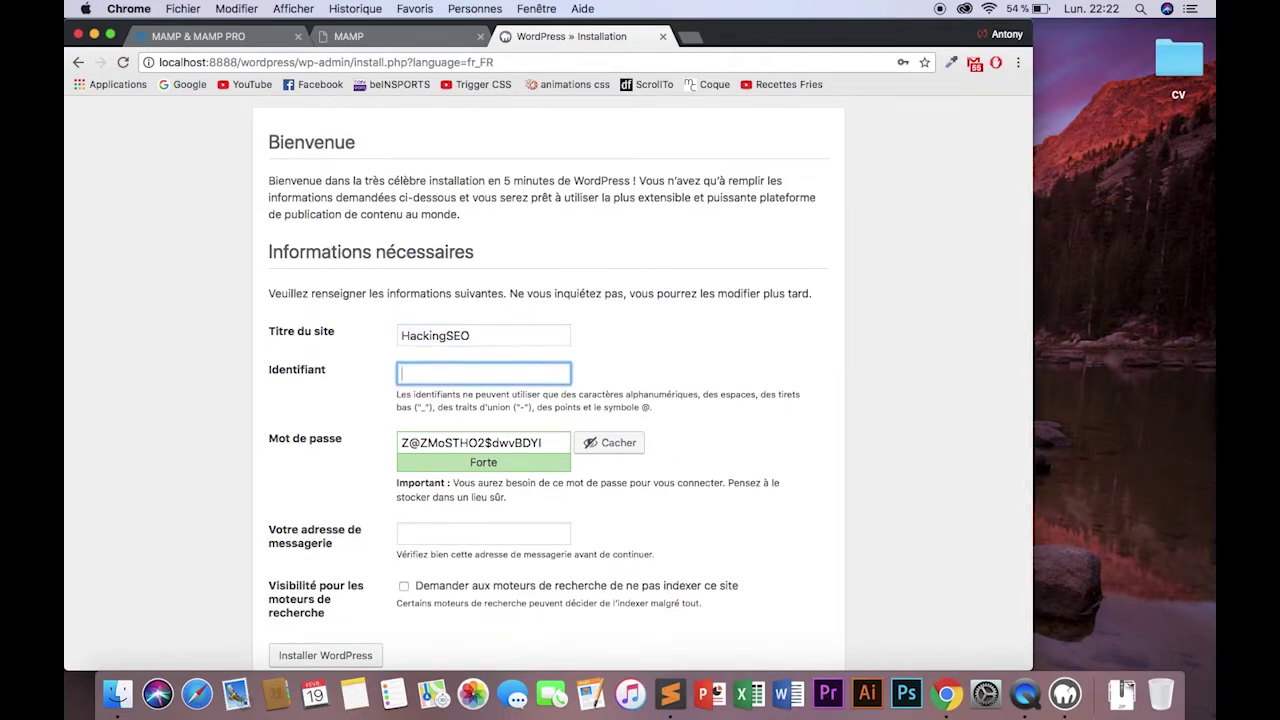
text(admin)
key(Tab)
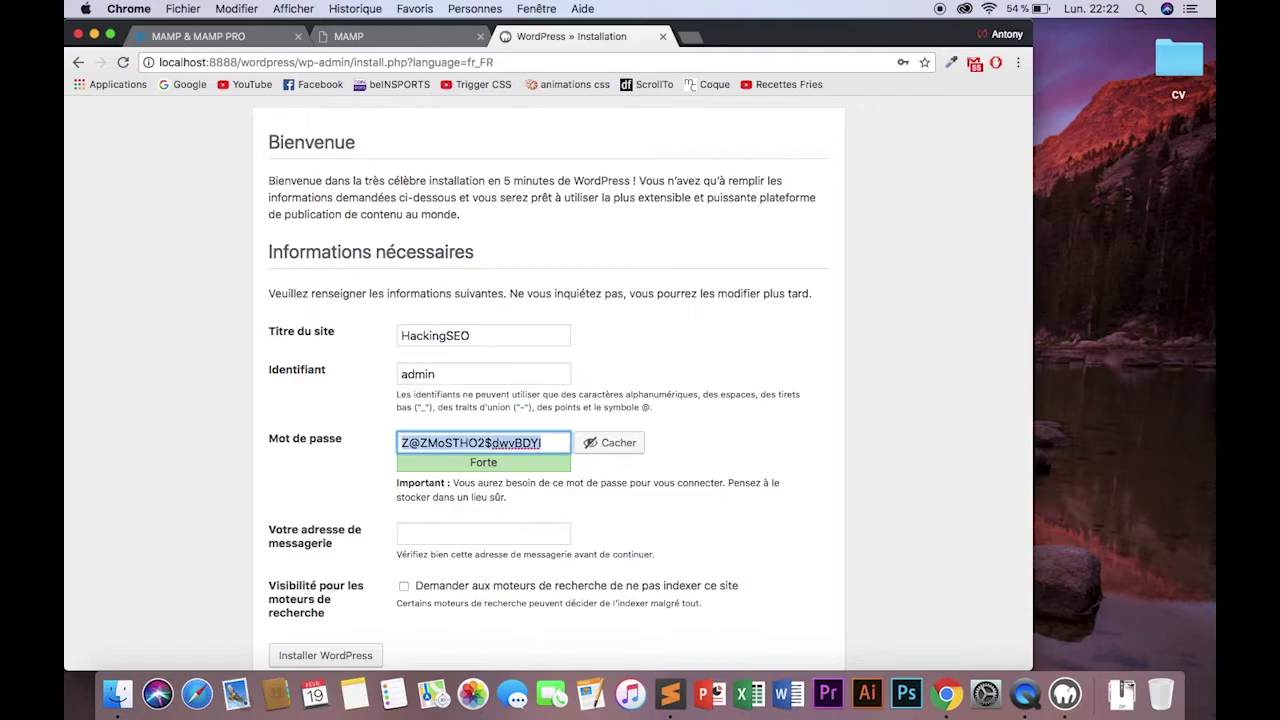
text(admin123)
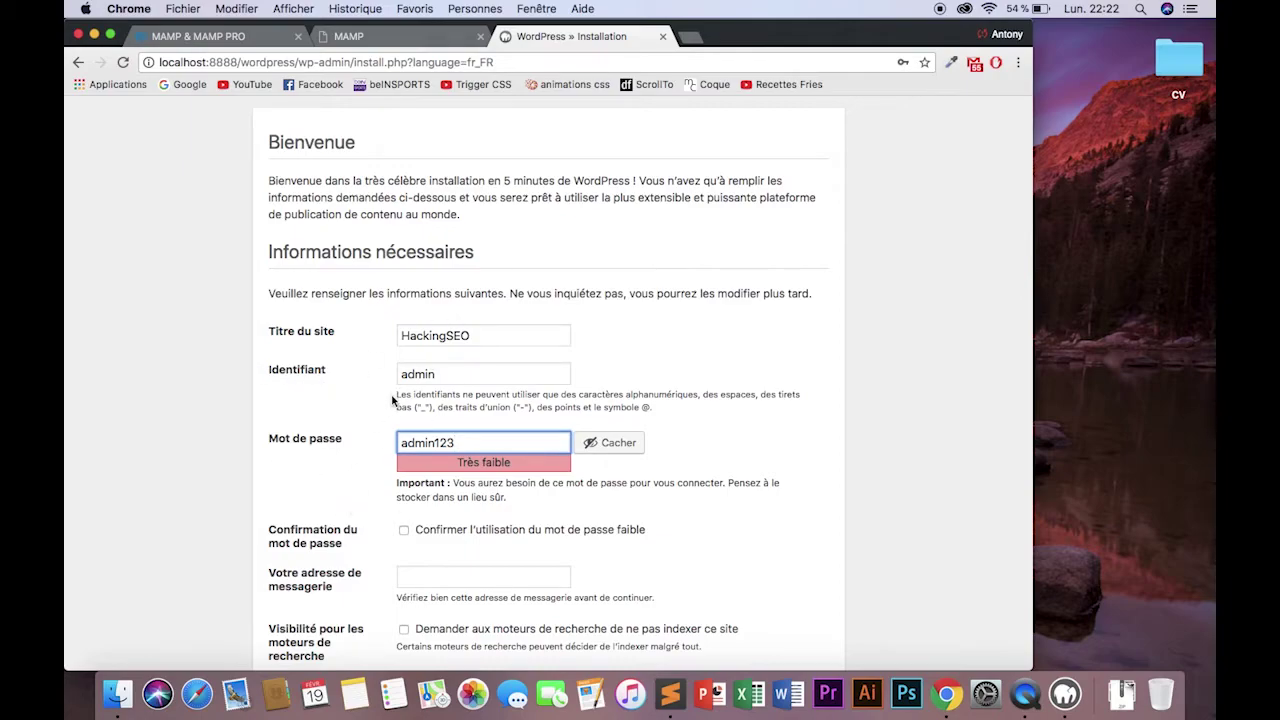
click(404, 530)
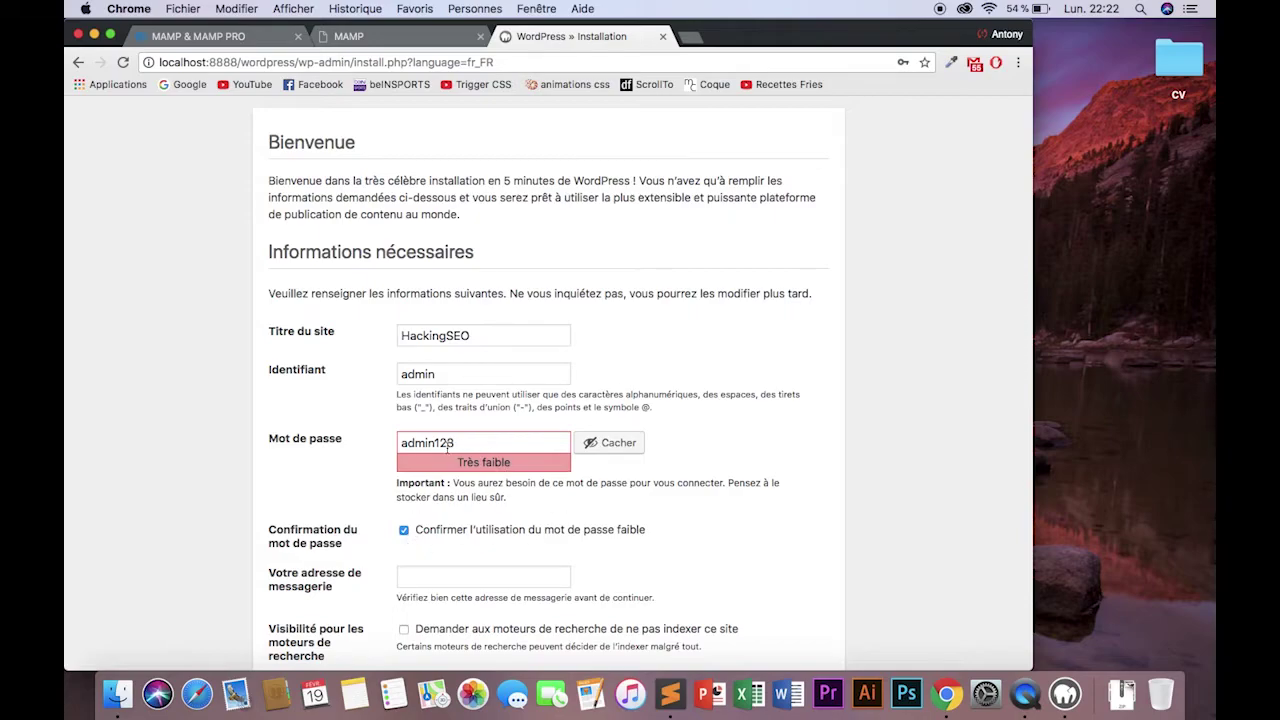
Enter the administrator e-mail address, leave search engine indexing allowed, and run the installation.
scroll(447, 447, down, 2)
click(441, 497)
text(test)
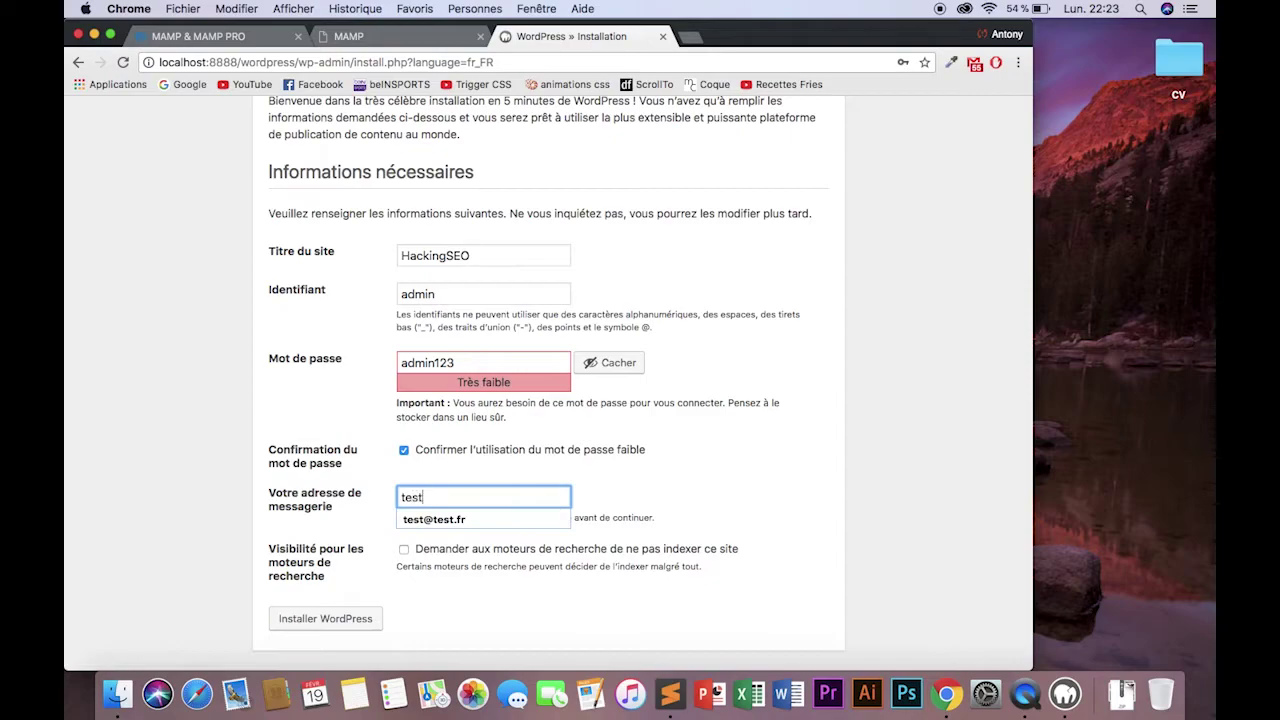
text(@test.fr)
click(668, 548)
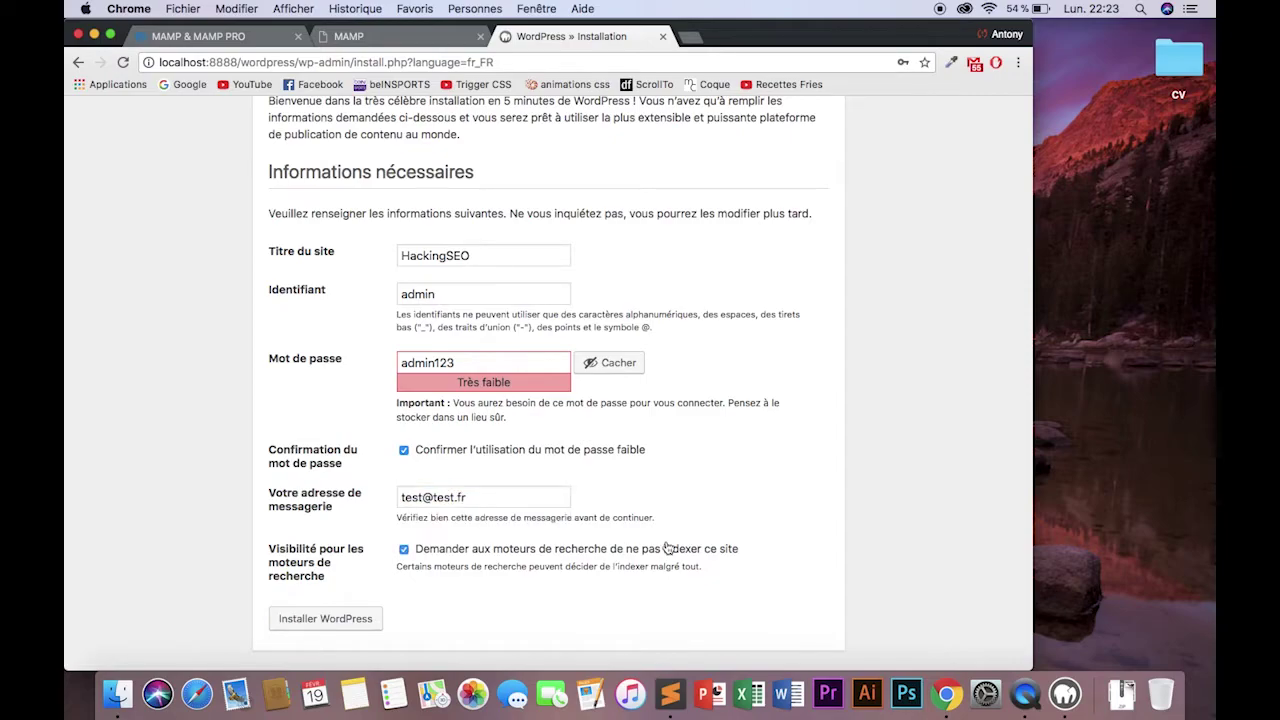
click(609, 553)
click(349, 621)
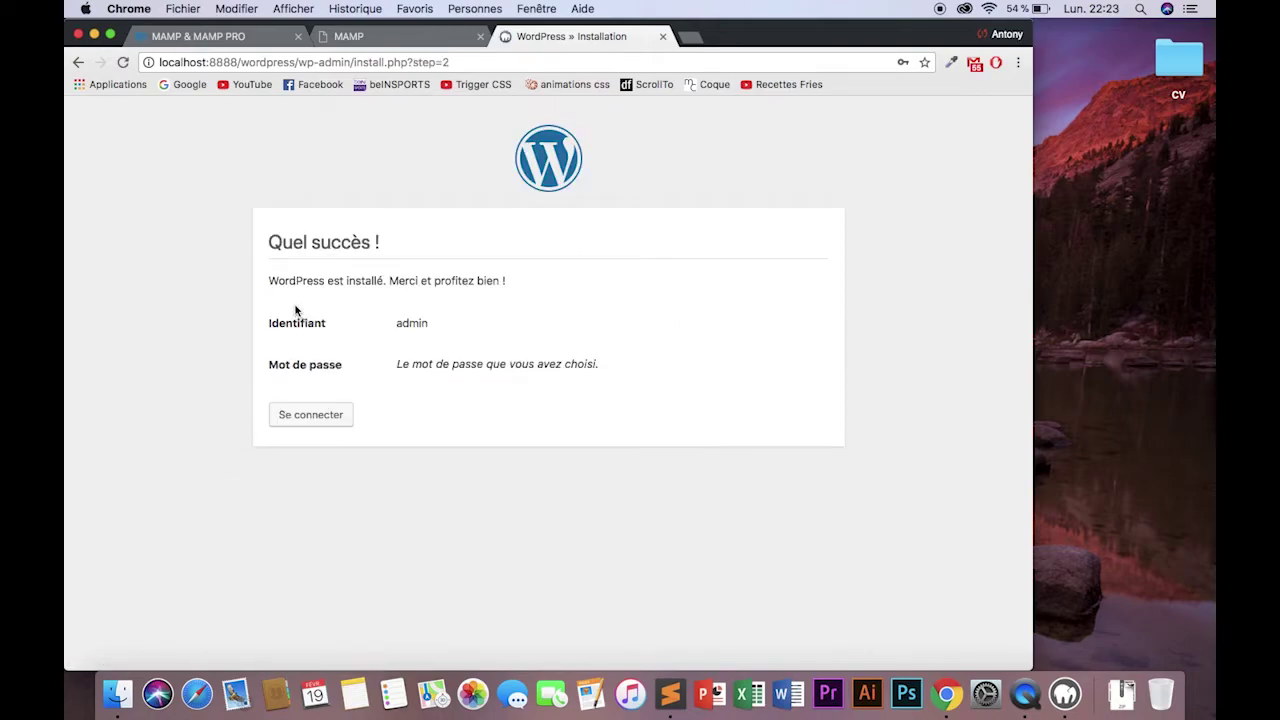
Log in as 'admin' with the account password and decline Chrome's offer to save it.
drag(285, 281, 388, 281)
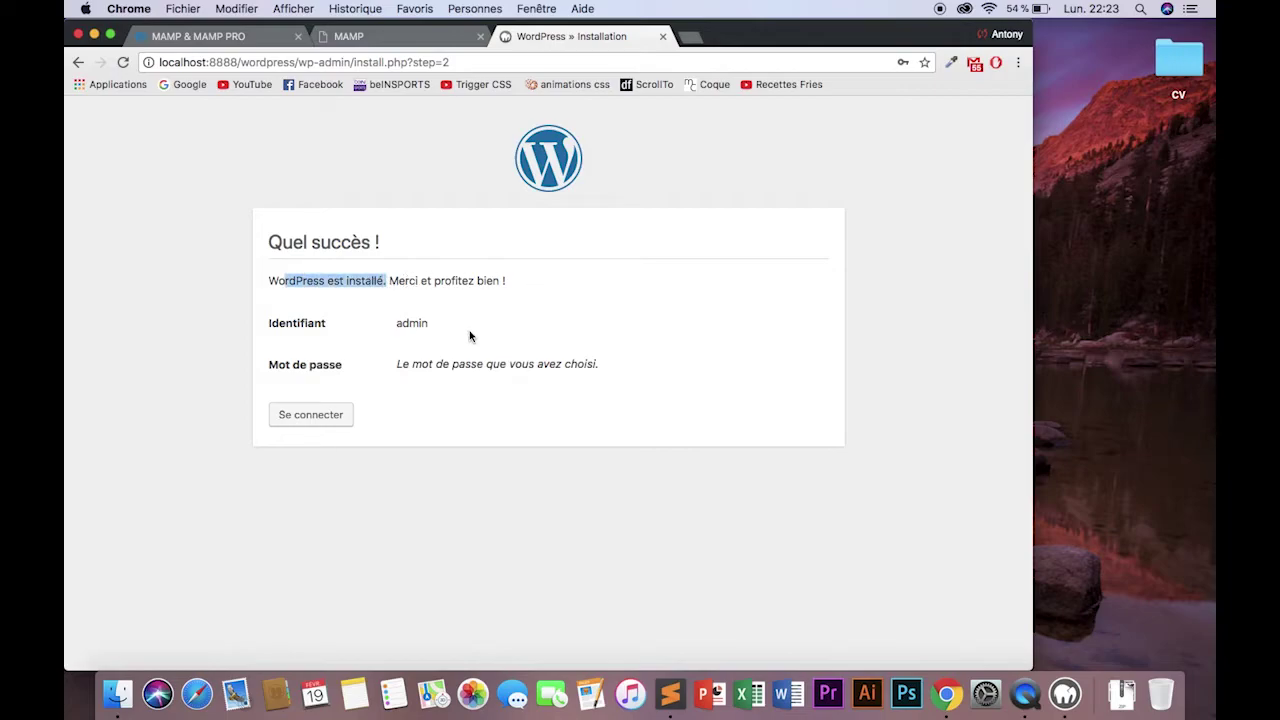
click(310, 415)
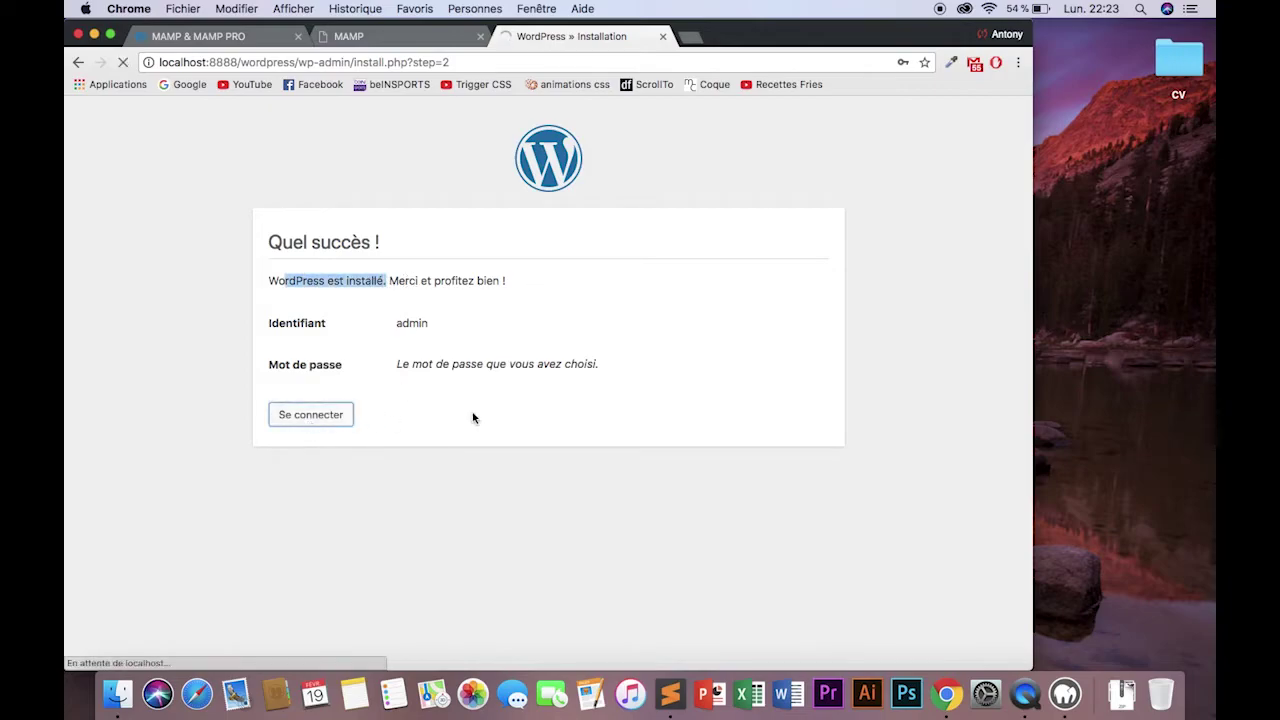
text(admin)
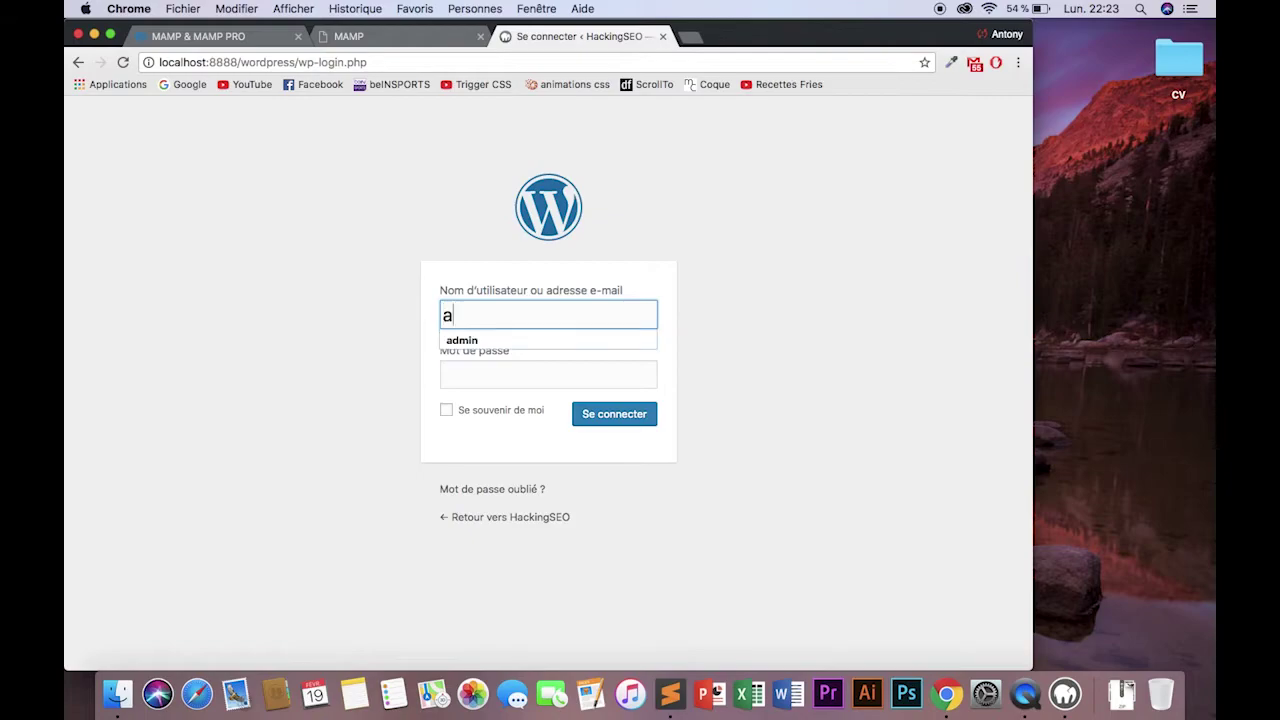
key(Tab)
text(•••••••)
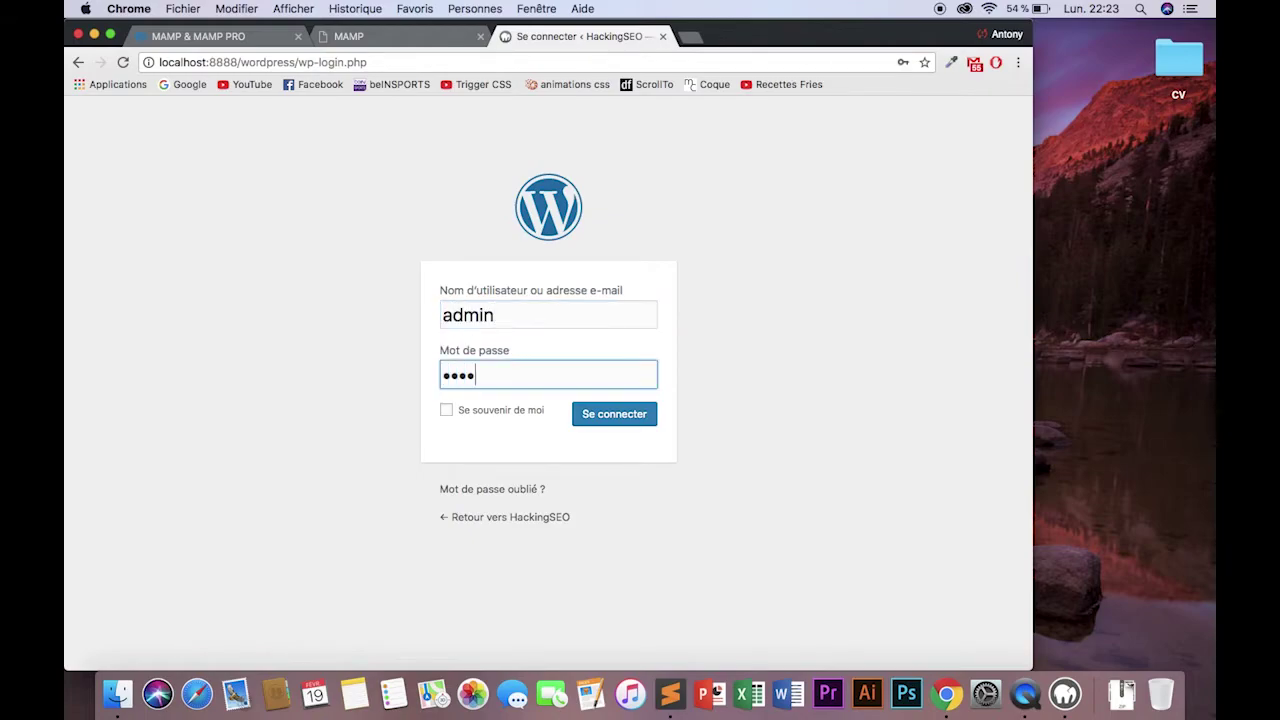
text(•)
key(Return)
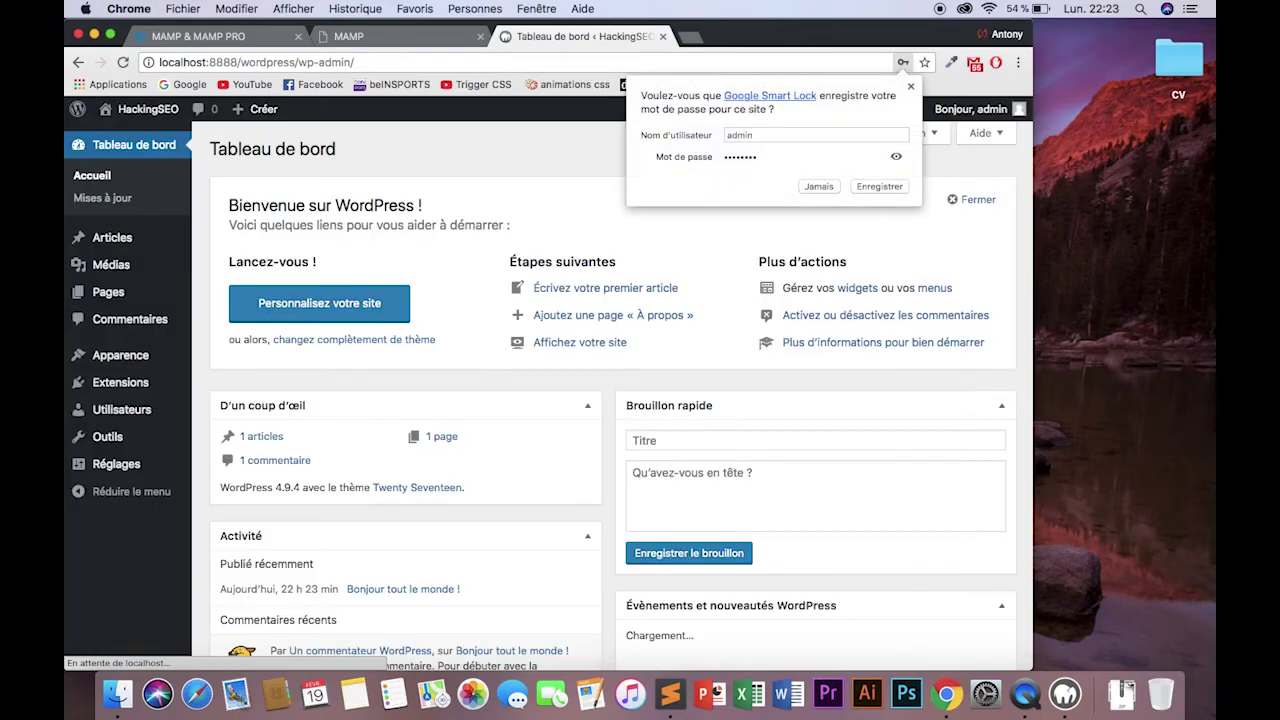
click(548, 162)
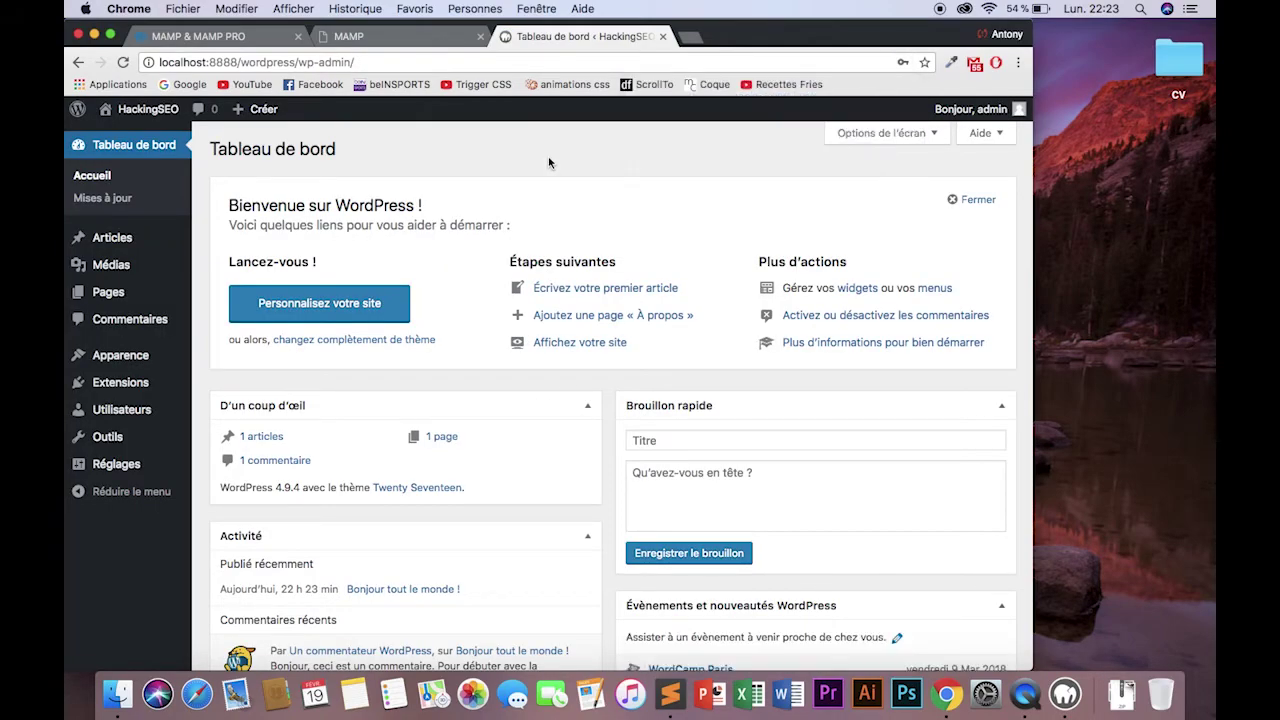